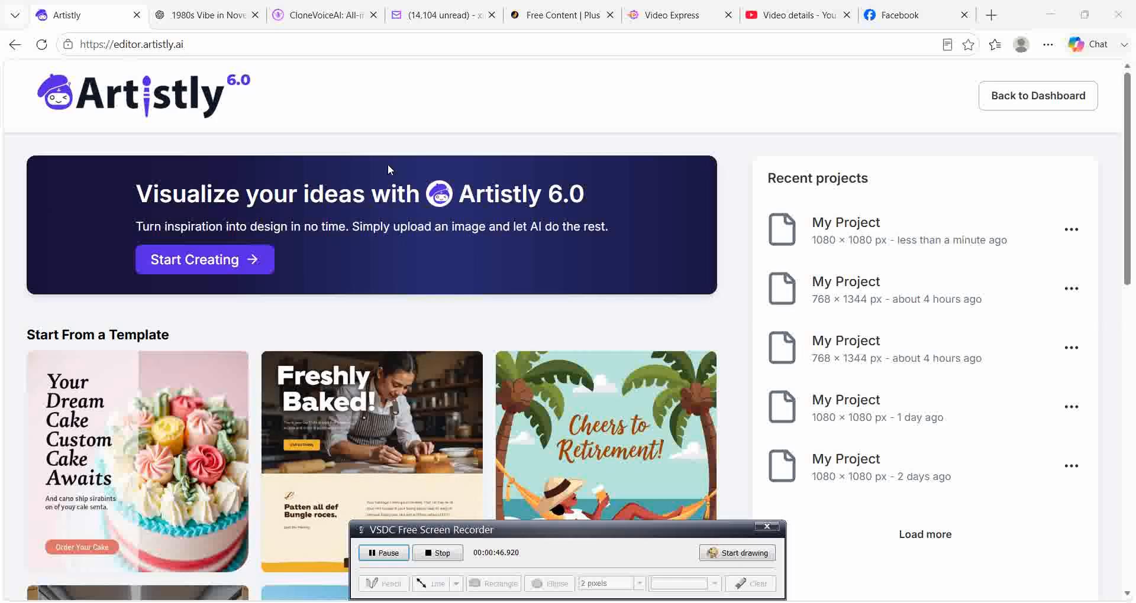
Return to the dashboard and start a new design with the Advanced AI Image Designer
{"action": "left_click", "coordinate": [226, 261]}
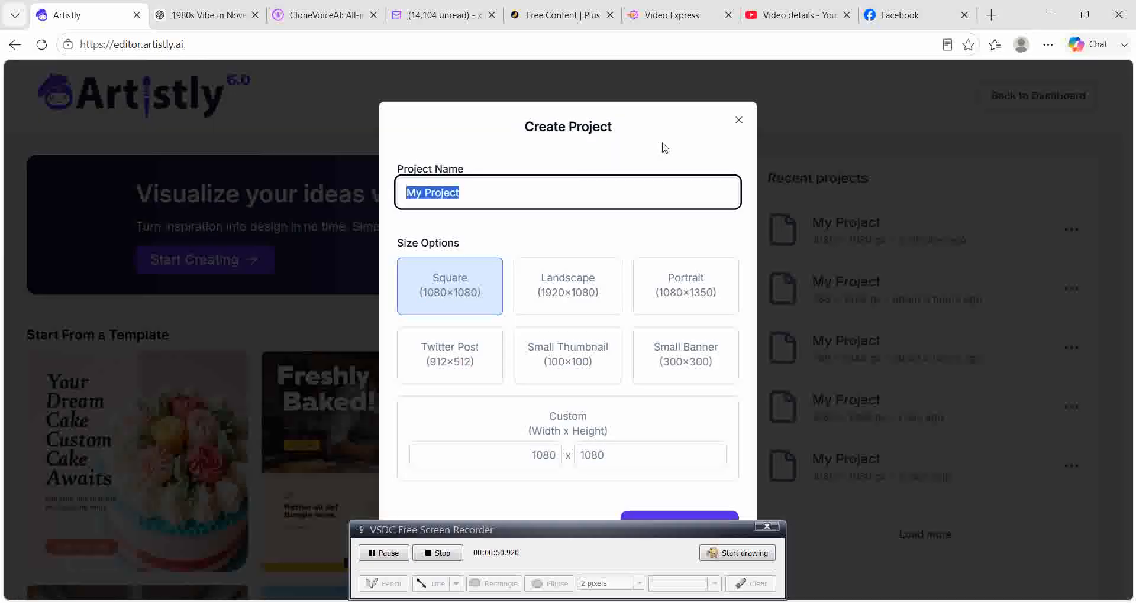
{"action": "left_click", "coordinate": [739, 120]}
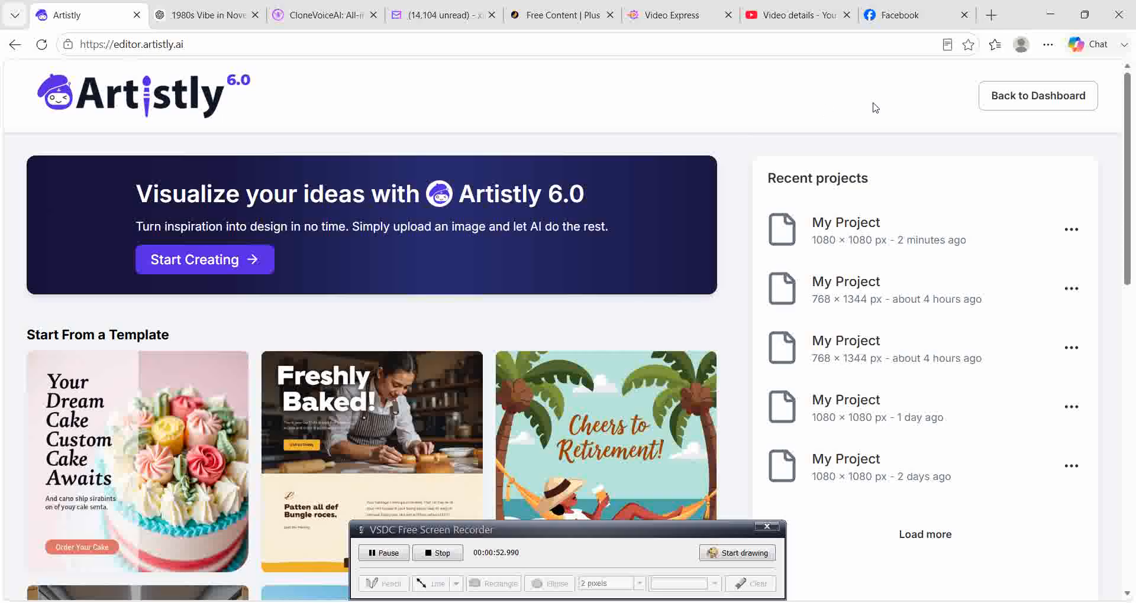
{"action": "left_click", "coordinate": [1068, 98]}
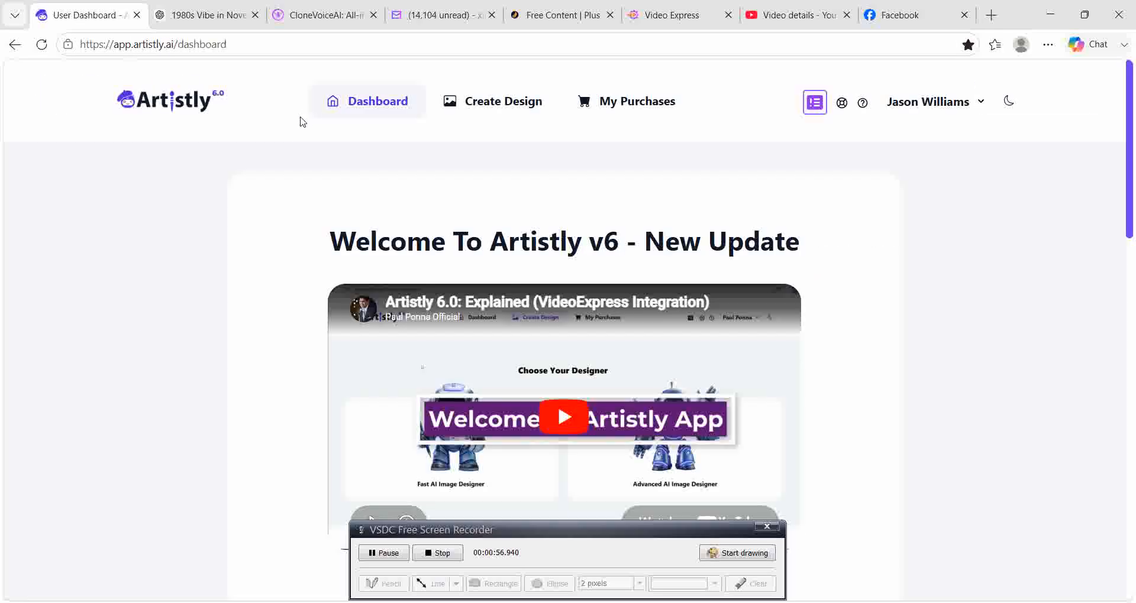
{"action": "scroll", "coordinate": [485, 176], "scroll_direction": "down", "scroll_amount": 2}
{"action": "scroll", "coordinate": [490, 181], "scroll_direction": "up", "scroll_amount": 2}
{"action": "left_click", "coordinate": [492, 106]}
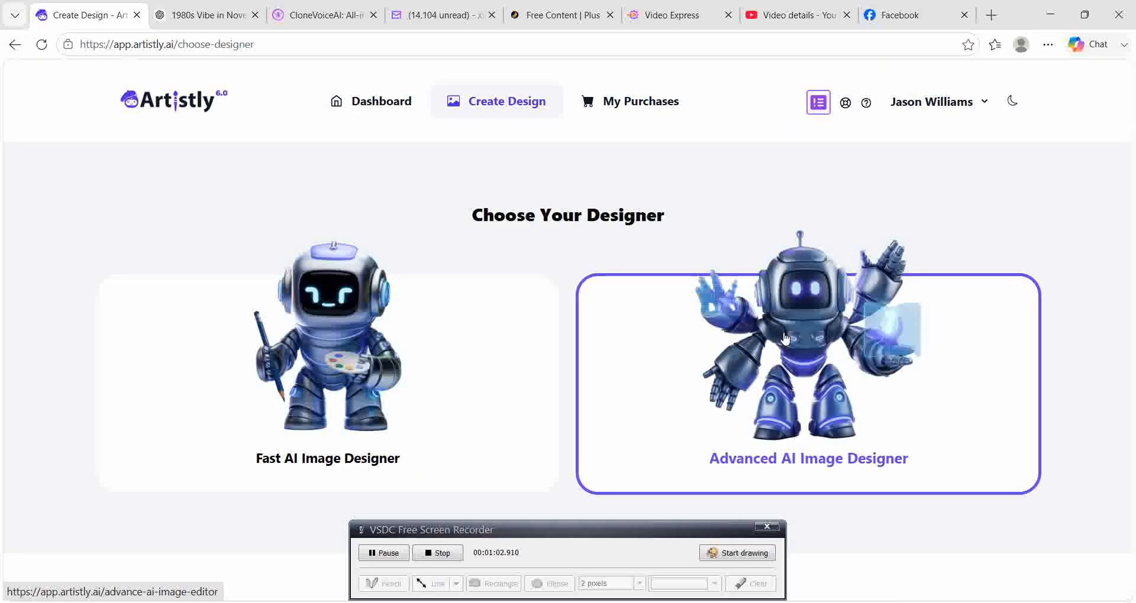
{"action": "left_click", "coordinate": [785, 338]}
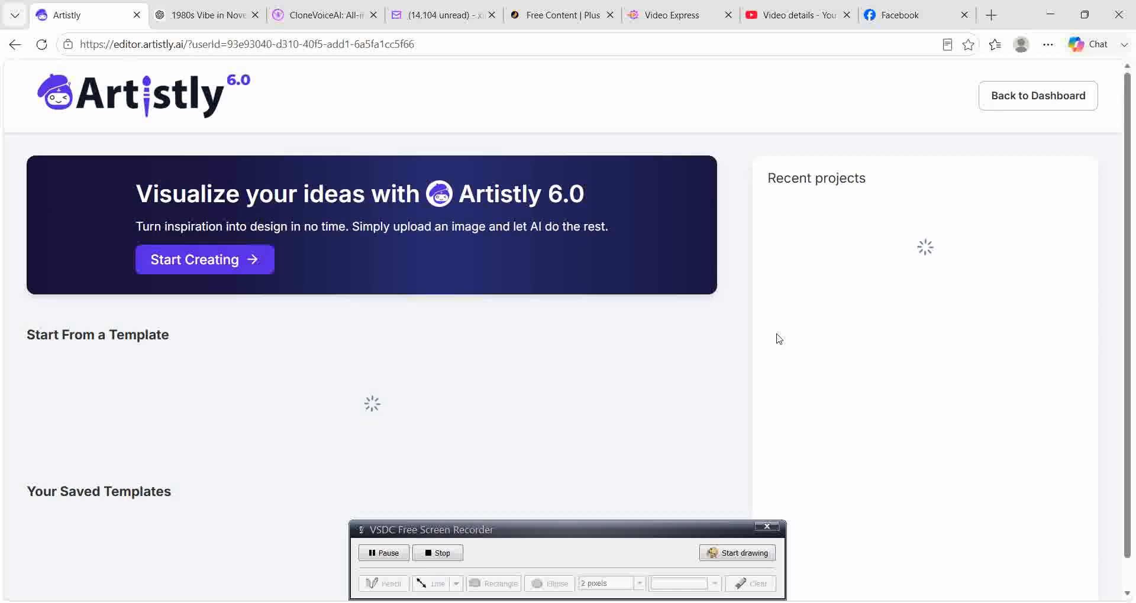
Create a square 1080×1080 project named My Project and place the gallery image of the dark-haired woman in the exam room on the canvas
{"action": "left_click", "coordinate": [201, 264]}
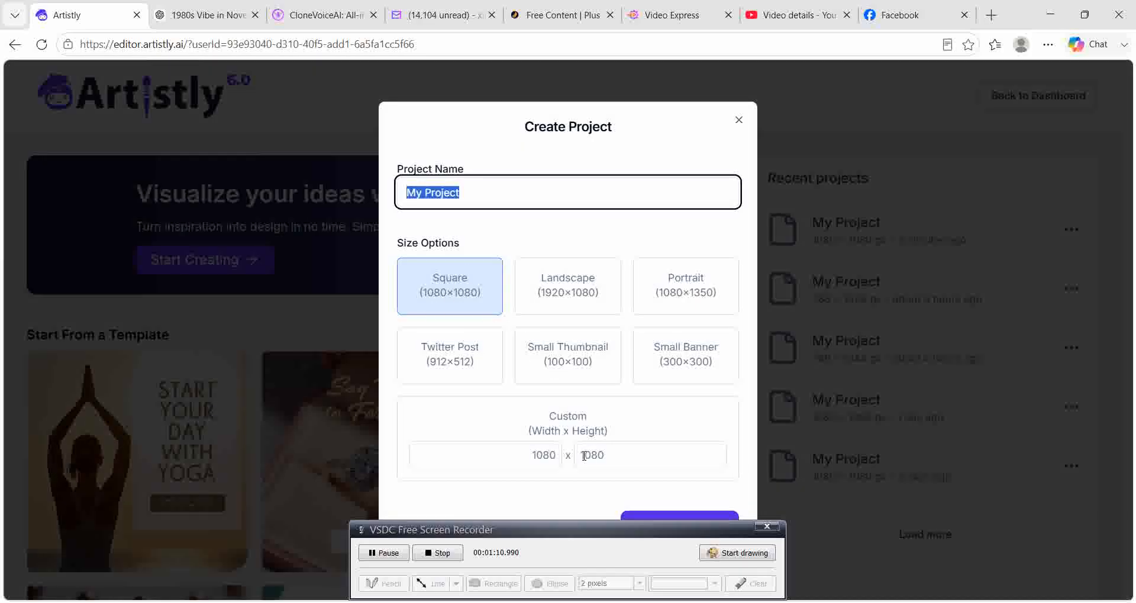
{"action": "left_click", "coordinate": [671, 519]}
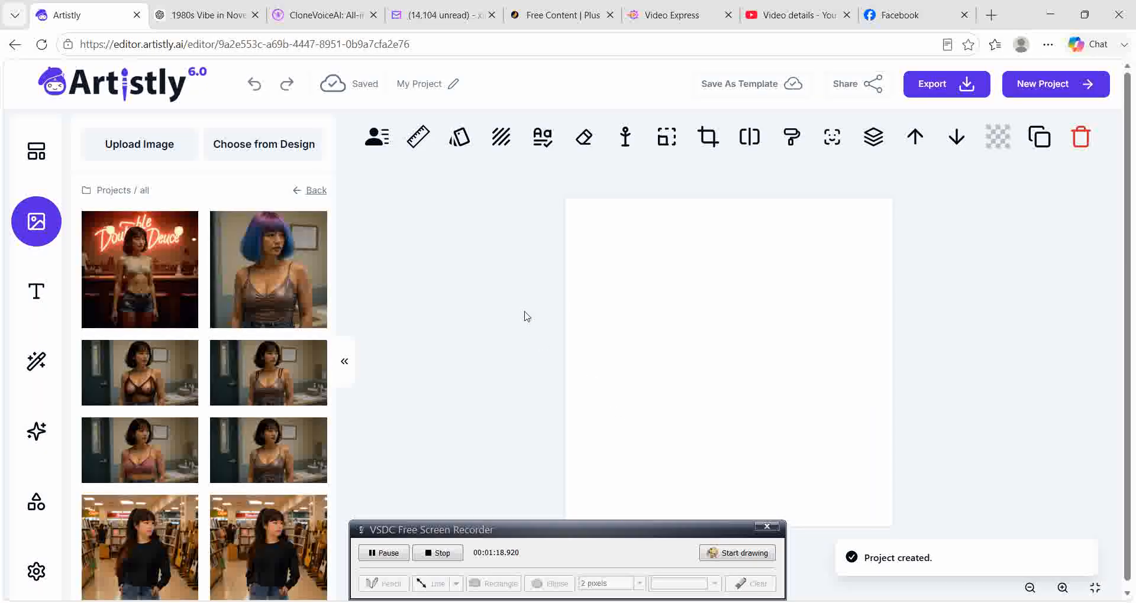
{"action": "mouse_move", "coordinate": [266, 454]}
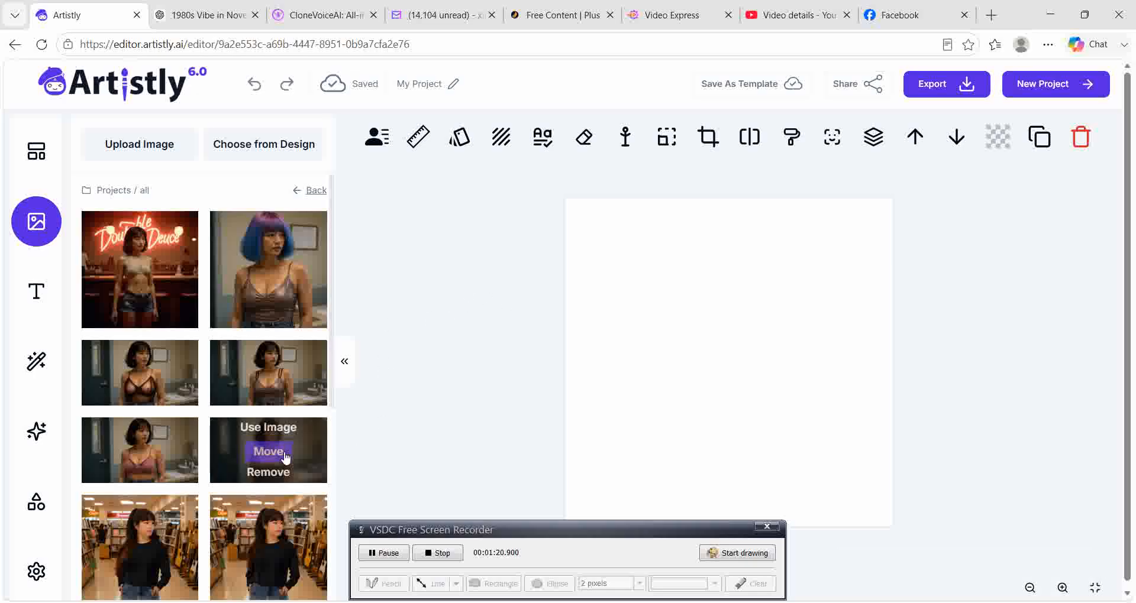
{"action": "left_click", "coordinate": [294, 428]}
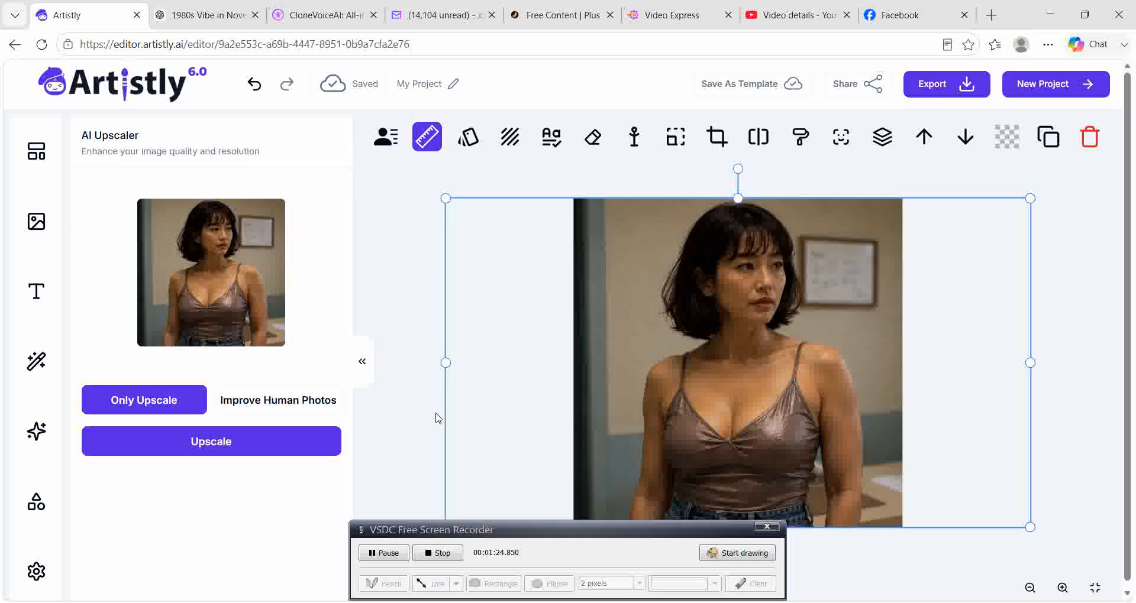
{"action": "left_click_drag", "start_coordinate": [570, 536], "coordinate": [307, 521]}
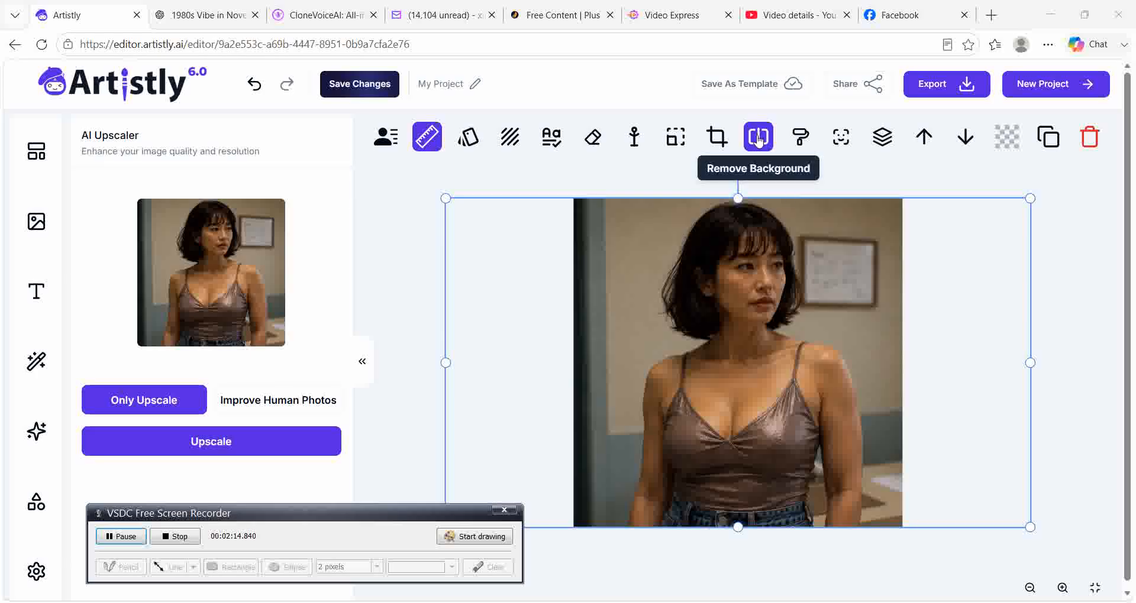
Start Inpainting on the placed image and mask all of the woman's hair, leaving her face unmasked
{"action": "left_click", "coordinate": [796, 138]}
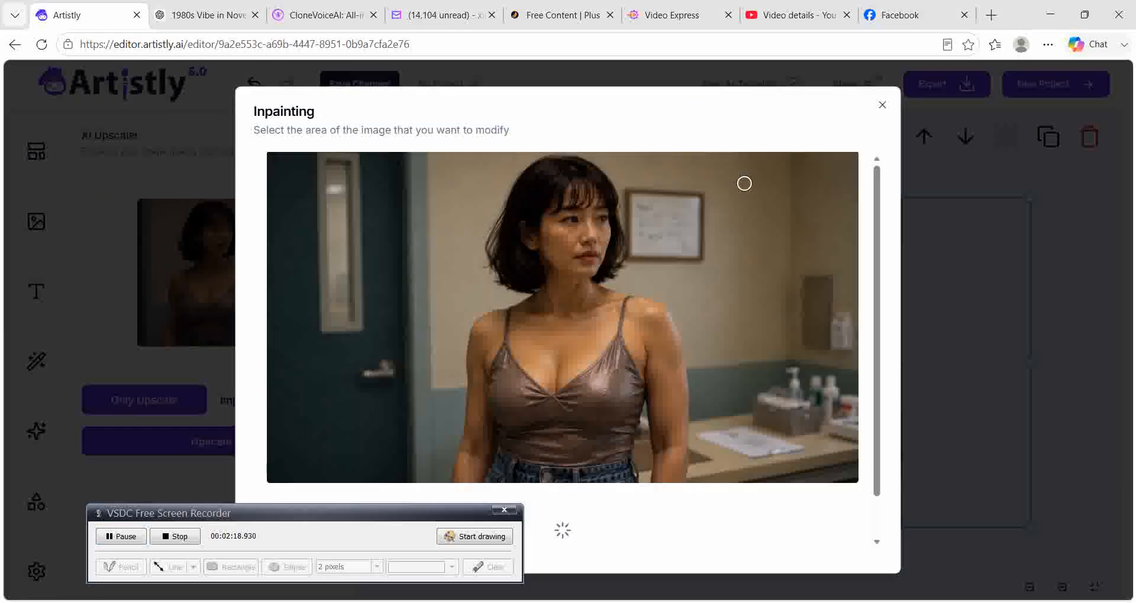
{"action": "left_click_drag", "start_coordinate": [427, 517], "coordinate": [1135, 529]}
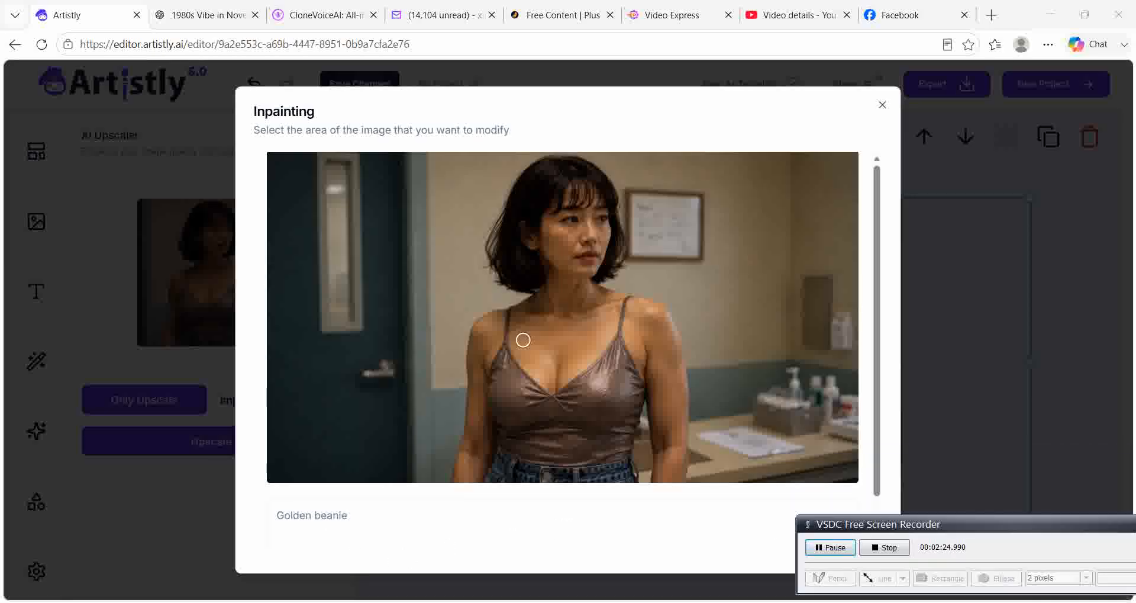
{"action": "scroll", "coordinate": [558, 193], "scroll_direction": "down", "scroll_amount": 1}
{"action": "scroll", "coordinate": [558, 190], "scroll_direction": "up", "scroll_amount": 1}
{"action": "mouse_move", "coordinate": [553, 193]}
{"action": "left_mouse_down"}
{"action": "mouse_move", "coordinate": [535, 226]}
{"action": "mouse_move", "coordinate": [532, 287]}
{"action": "mouse_move", "coordinate": [502, 289]}
{"action": "mouse_move", "coordinate": [490, 266]}
{"action": "mouse_move", "coordinate": [482, 278]}
{"action": "mouse_move", "coordinate": [522, 172]}
{"action": "mouse_move", "coordinate": [550, 158]}
{"action": "mouse_move", "coordinate": [587, 164]}
{"action": "mouse_move", "coordinate": [607, 187]}
{"action": "mouse_move", "coordinate": [619, 265]}
{"action": "mouse_move", "coordinate": [594, 279]}
{"action": "mouse_move", "coordinate": [617, 254]}
{"action": "mouse_move", "coordinate": [619, 214]}
{"action": "mouse_move", "coordinate": [559, 203]}
{"action": "mouse_move", "coordinate": [553, 185]}
{"action": "mouse_move", "coordinate": [596, 192]}
{"action": "mouse_move", "coordinate": [597, 180]}
{"action": "mouse_move", "coordinate": [562, 170]}
{"action": "mouse_move", "coordinate": [538, 173]}
{"action": "mouse_move", "coordinate": [506, 233]}
{"action": "mouse_move", "coordinate": [511, 278]}
{"action": "mouse_move", "coordinate": [508, 237]}
{"action": "mouse_move", "coordinate": [493, 263]}
{"action": "mouse_move", "coordinate": [504, 236]}
{"action": "mouse_move", "coordinate": [562, 184]}
{"action": "mouse_move", "coordinate": [579, 194]}
{"action": "mouse_move", "coordinate": [555, 190]}
{"action": "mouse_move", "coordinate": [529, 207]}
{"action": "mouse_move", "coordinate": [556, 177]}
{"action": "mouse_move", "coordinate": [530, 182]}
{"action": "mouse_move", "coordinate": [531, 281]}
{"action": "mouse_move", "coordinate": [520, 264]}
{"action": "left_mouse_up"}
{"action": "right_click", "coordinate": [532, 287]}
{"action": "key", "text": "Escape"}
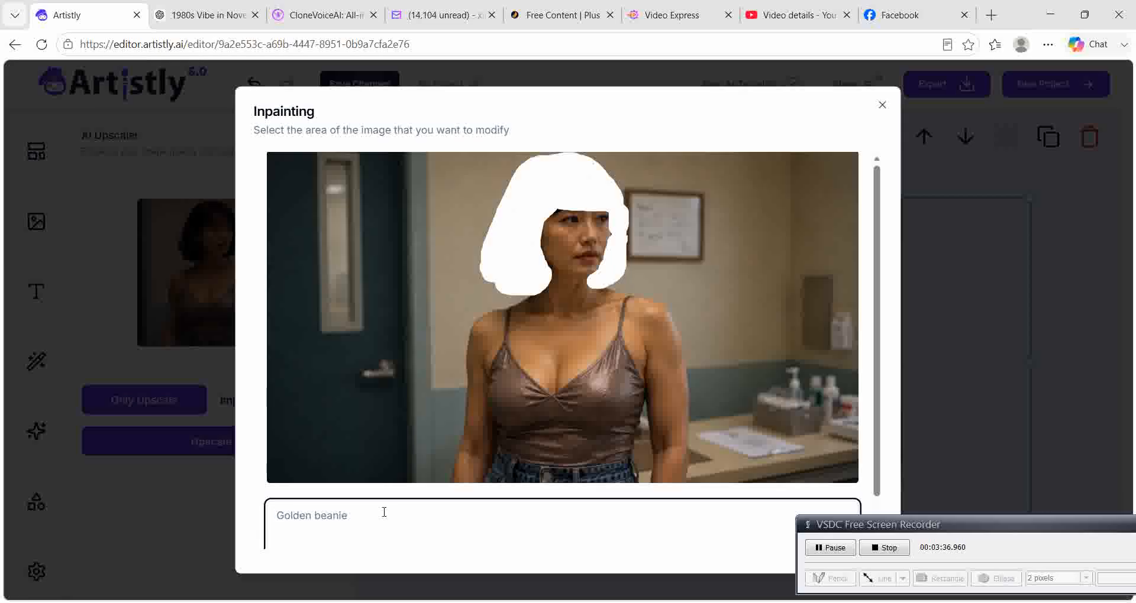
Generate the masked hair with the inpainting prompt "Change hair color to blue."
{"action": "type", "text": "Cha"}
{"action": "type", "text": "nge hair color to blue."}
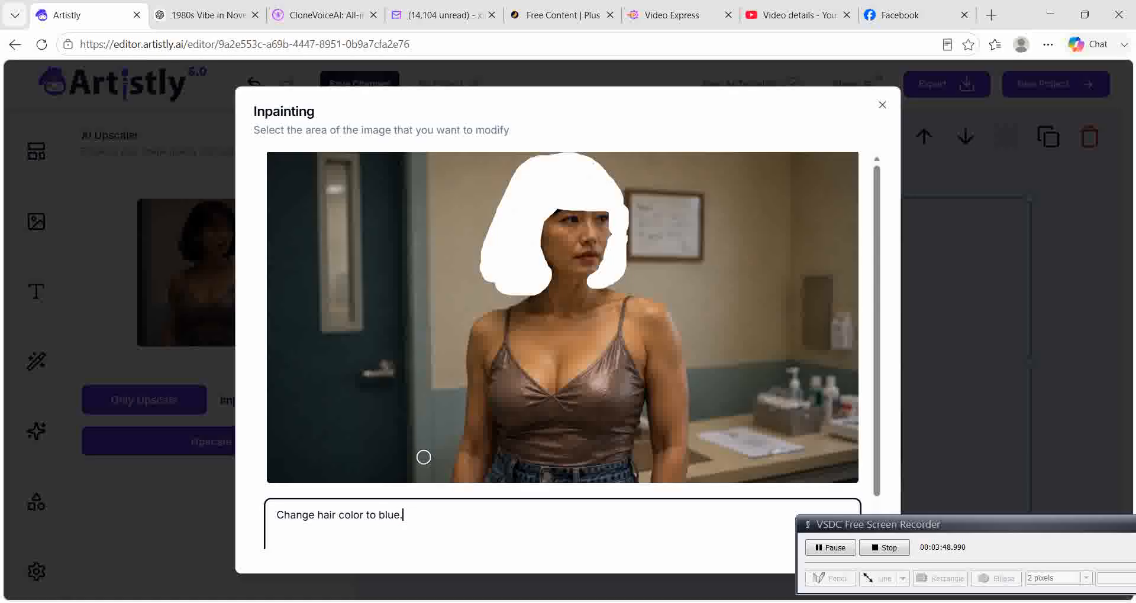
{"action": "scroll", "coordinate": [426, 406], "scroll_direction": "down", "scroll_amount": 1}
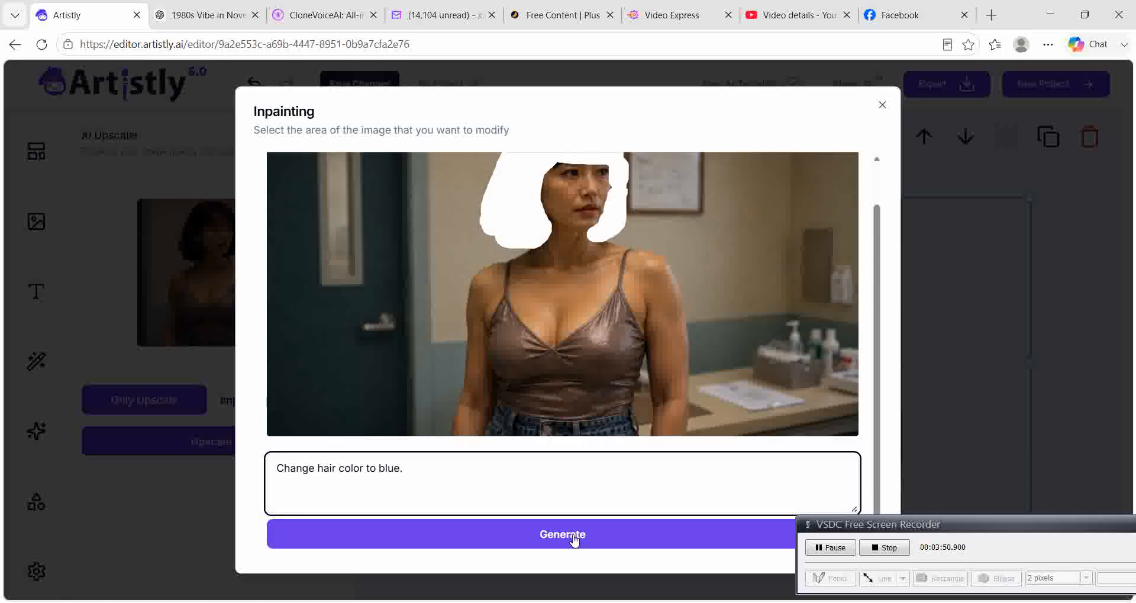
{"action": "left_click", "coordinate": [573, 536]}
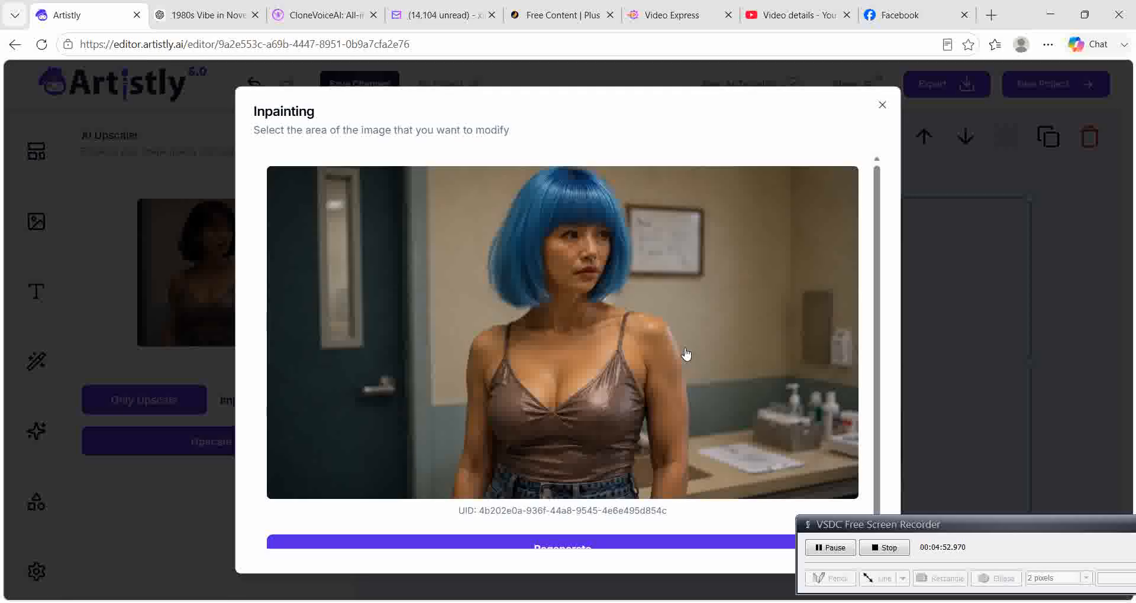
{"action": "scroll", "coordinate": [687, 354], "scroll_direction": "down", "scroll_amount": 1}
{"action": "right_click", "coordinate": [732, 290]}
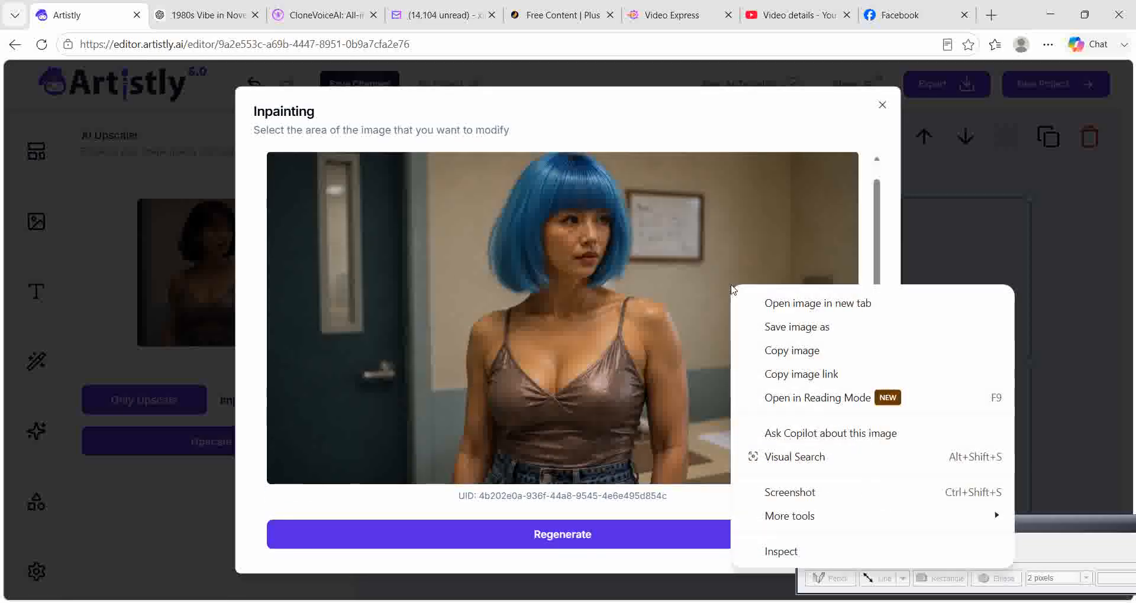
{"action": "left_click", "coordinate": [788, 332]}
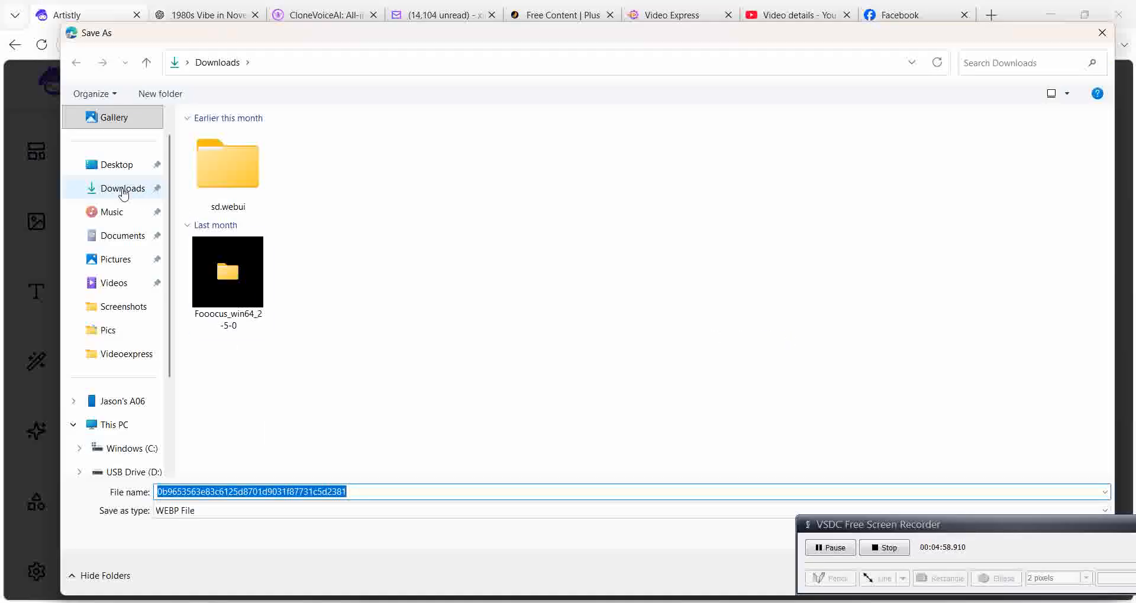
{"action": "left_click", "coordinate": [113, 259]}
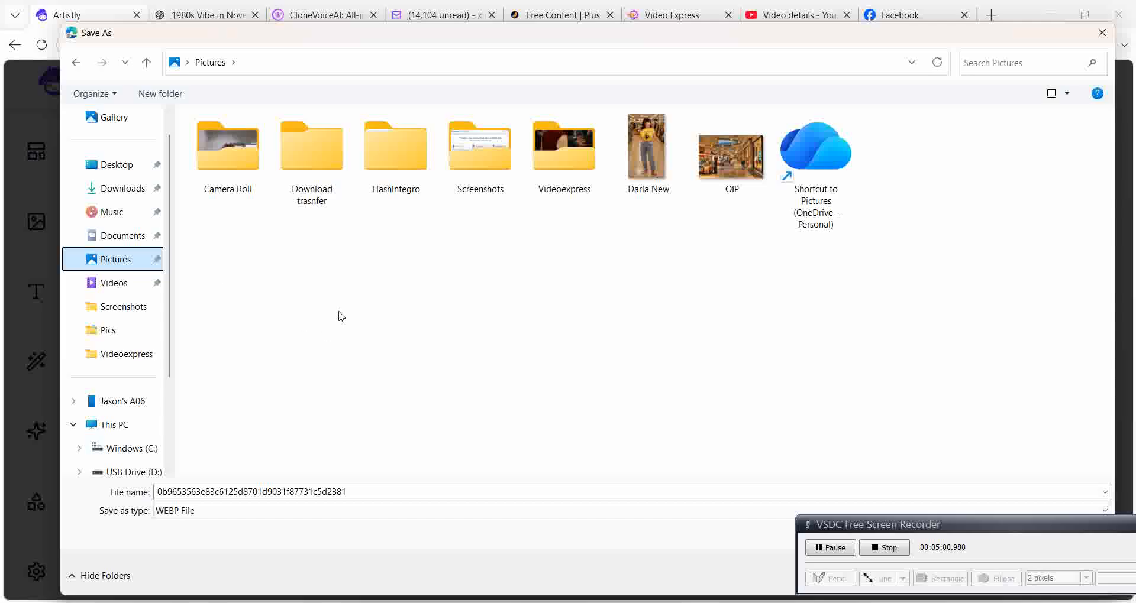
{"action": "double_click", "coordinate": [371, 491]}
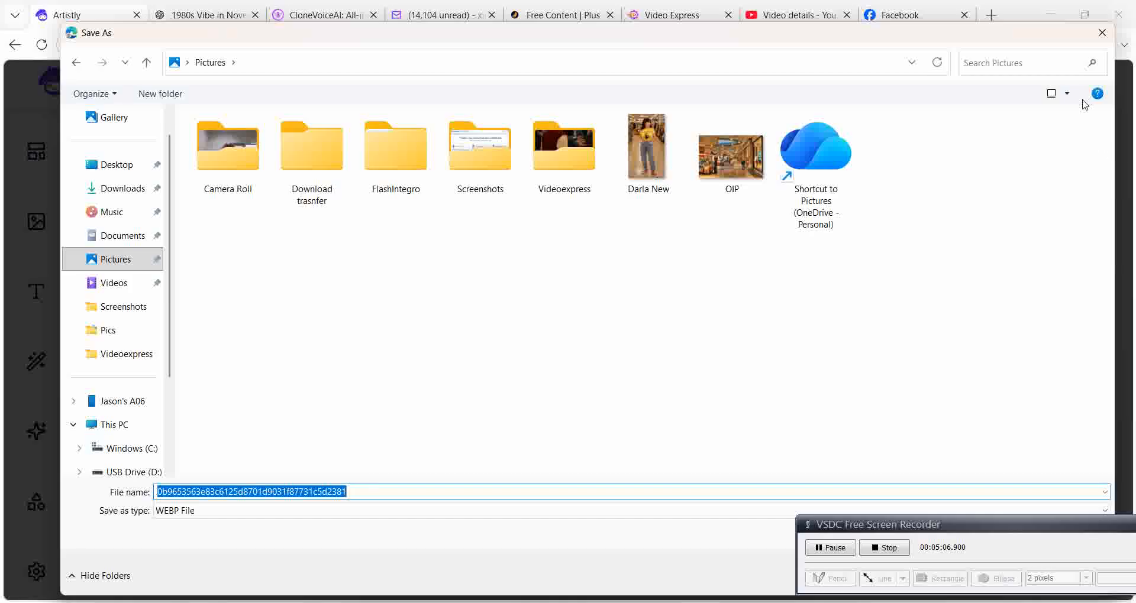
{"action": "left_click", "coordinate": [1102, 33]}
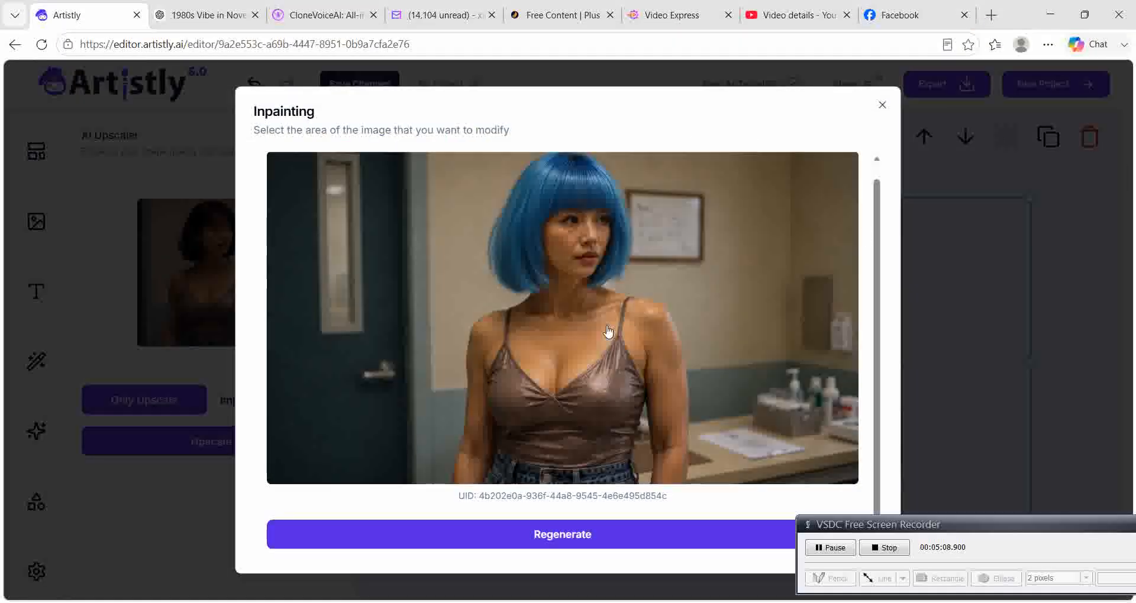
{"action": "right_click", "coordinate": [597, 283]}
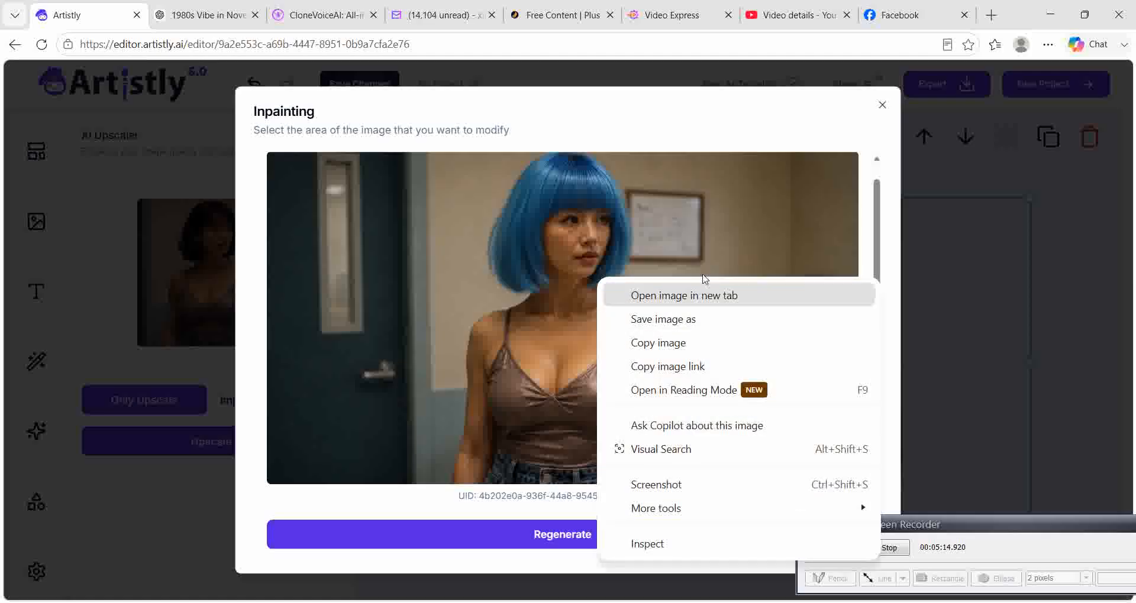
Apply the generated blue-haired image to the canvas and export the project as a PNG file
{"action": "left_click", "coordinate": [703, 275]}
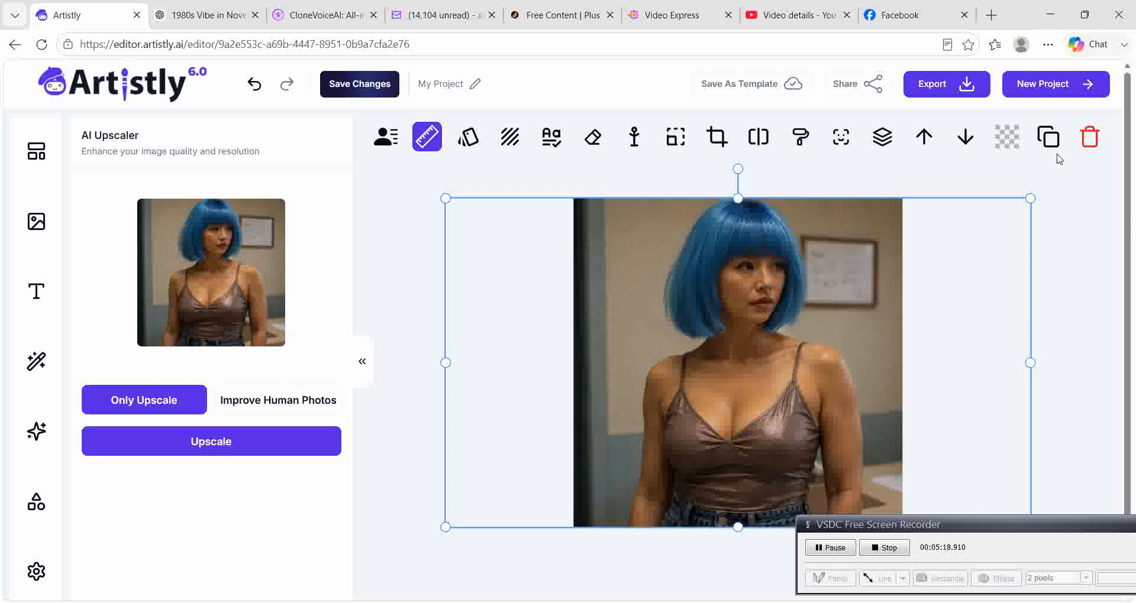
{"action": "left_click", "coordinate": [942, 87]}
{"action": "left_click", "coordinate": [898, 128]}
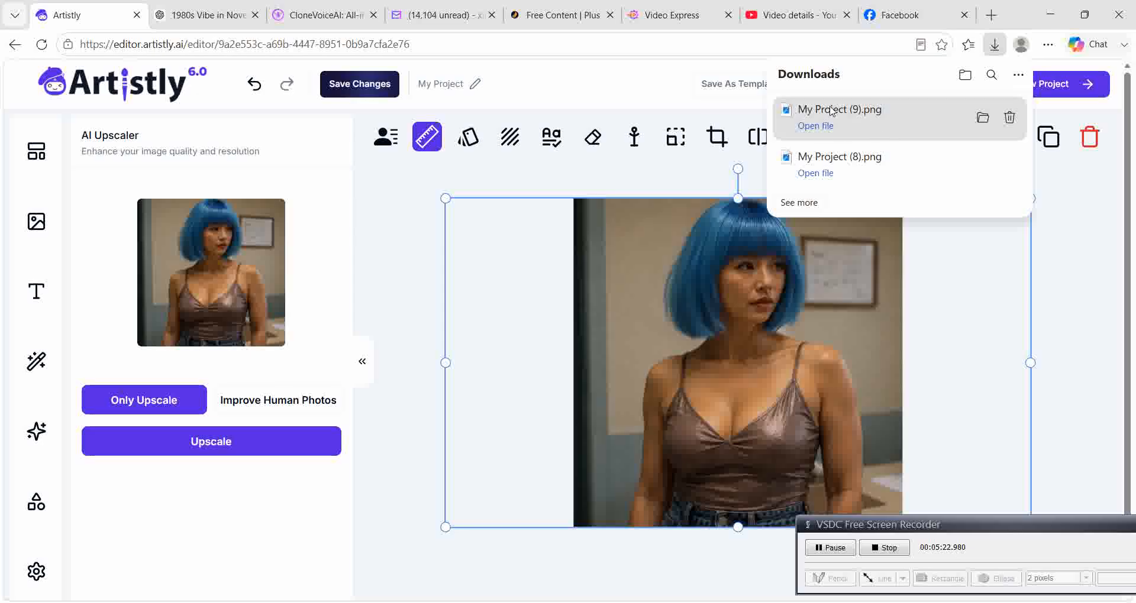
{"action": "left_click", "coordinate": [404, 272]}
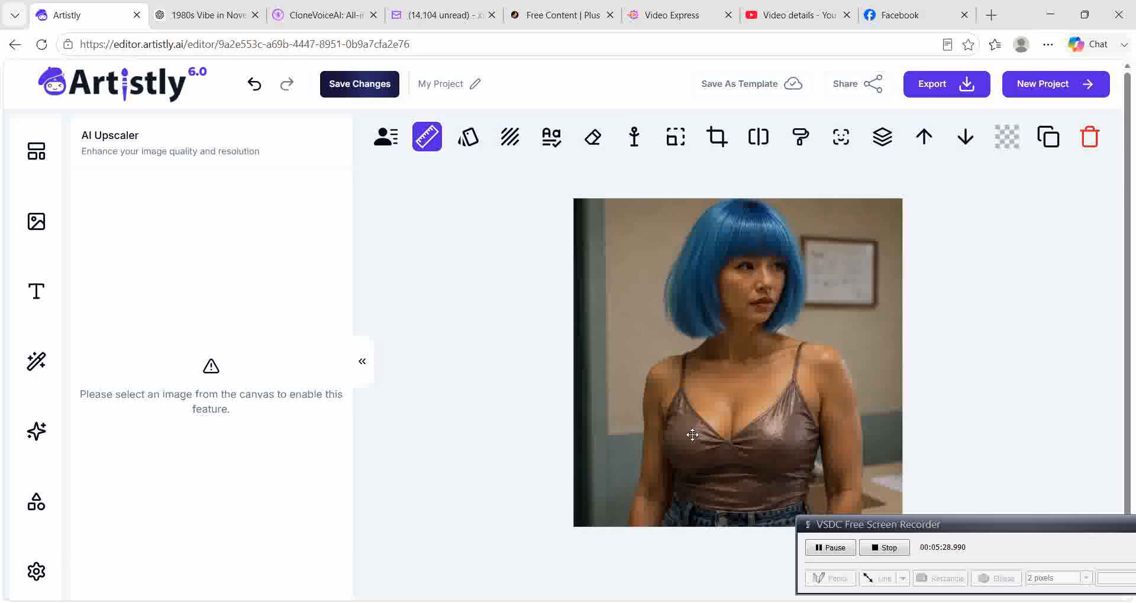
Select the blue-haired image, start Inpainting on it and mask the woman's entire top including both straps
{"action": "left_click", "coordinate": [800, 138]}
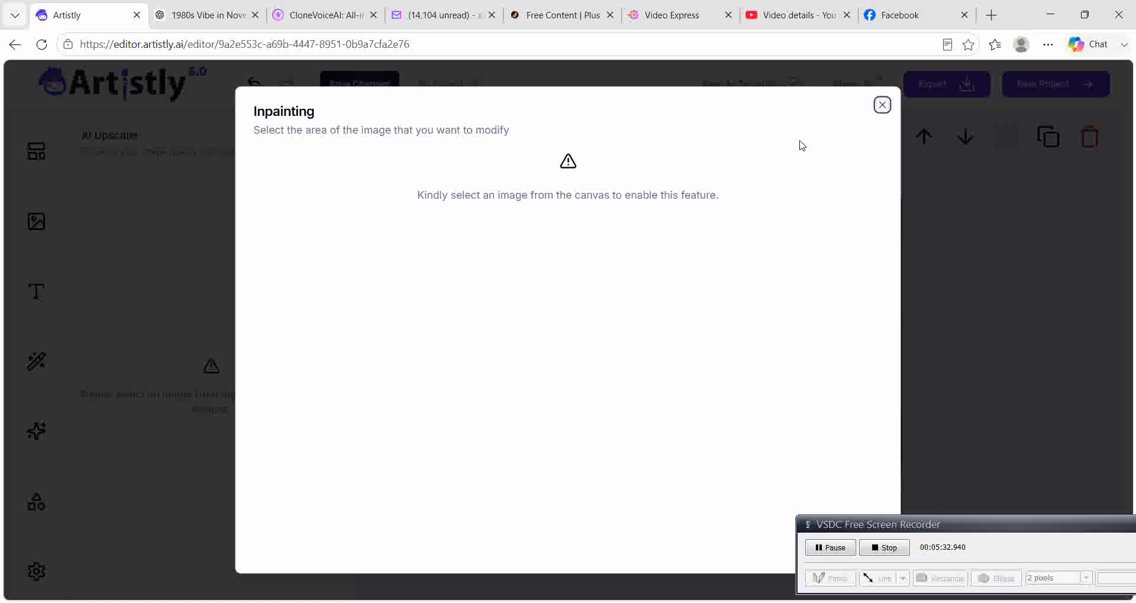
{"action": "left_click", "coordinate": [882, 105]}
{"action": "left_click", "coordinate": [830, 270]}
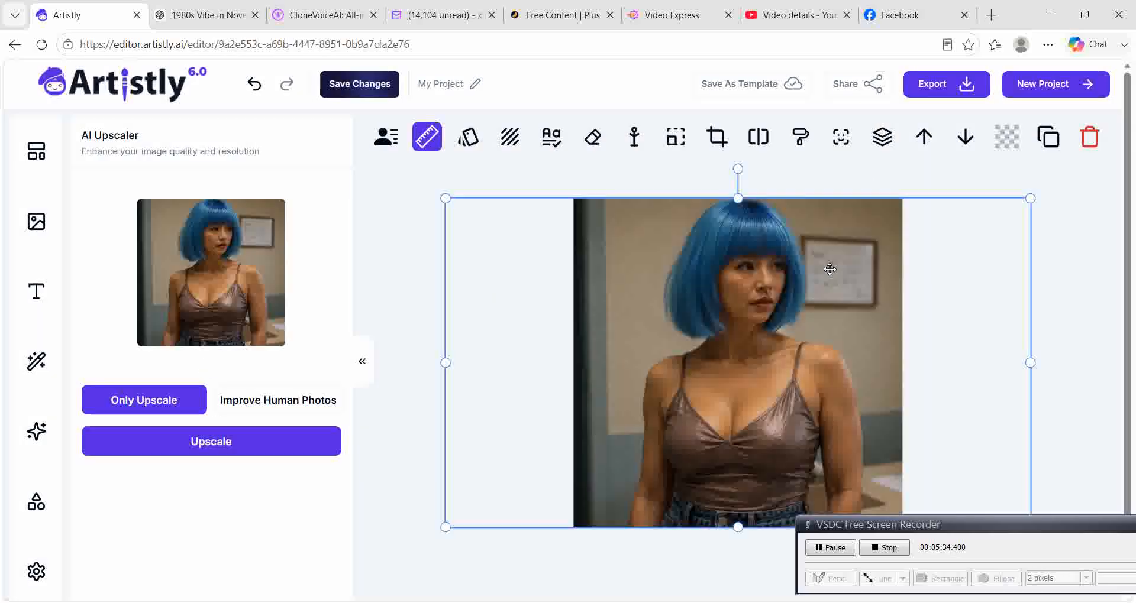
{"action": "left_click", "coordinate": [800, 138]}
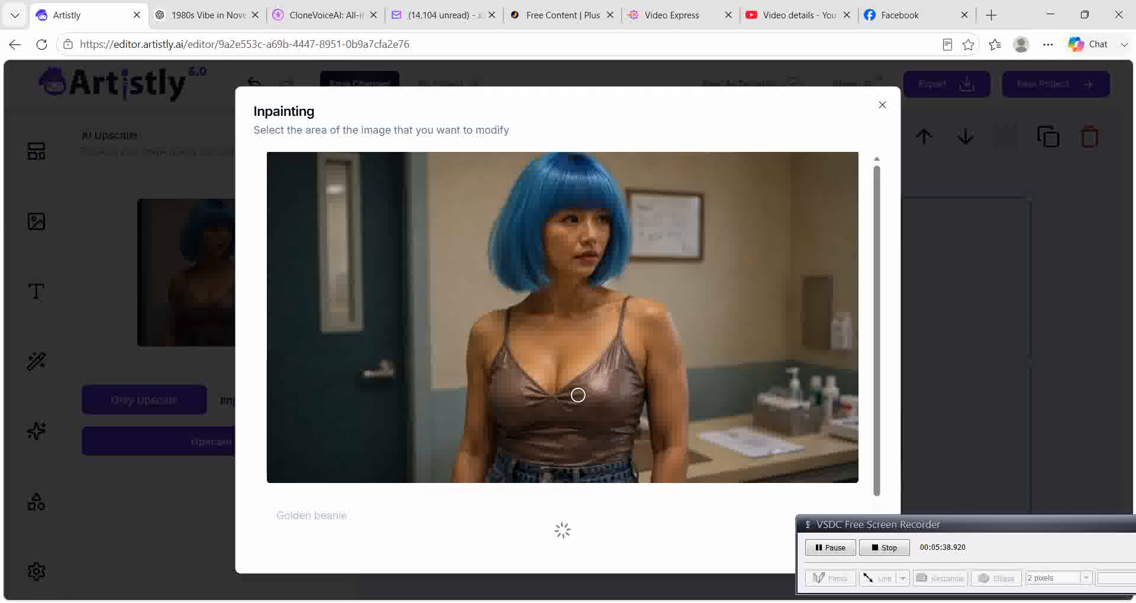
{"action": "mouse_move", "coordinate": [629, 298]}
{"action": "left_mouse_down"}
{"action": "mouse_move", "coordinate": [615, 343]}
{"action": "mouse_move", "coordinate": [639, 399]}
{"action": "mouse_move", "coordinate": [629, 448]}
{"action": "mouse_move", "coordinate": [614, 459]}
{"action": "mouse_move", "coordinate": [533, 460]}
{"action": "mouse_move", "coordinate": [504, 445]}
{"action": "mouse_move", "coordinate": [490, 371]}
{"action": "mouse_move", "coordinate": [509, 308]}
{"action": "left_mouse_up"}
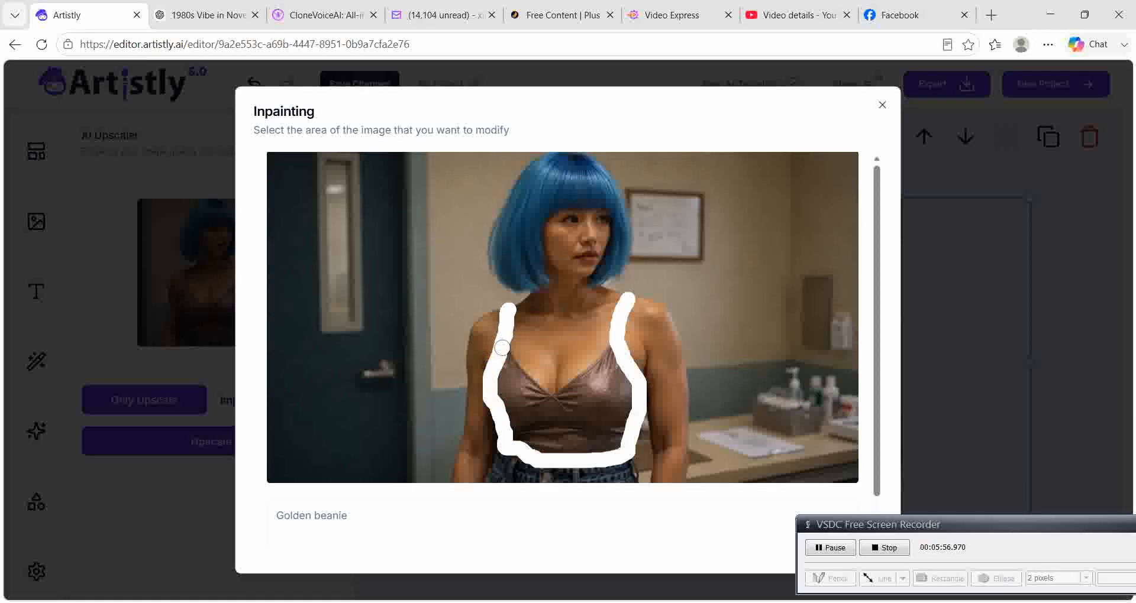
{"action": "mouse_move", "coordinate": [501, 354]}
{"action": "left_mouse_down"}
{"action": "mouse_move", "coordinate": [549, 402]}
{"action": "mouse_move", "coordinate": [561, 395]}
{"action": "mouse_move", "coordinate": [500, 381]}
{"action": "mouse_move", "coordinate": [541, 402]}
{"action": "mouse_move", "coordinate": [503, 380]}
{"action": "mouse_move", "coordinate": [510, 402]}
{"action": "mouse_move", "coordinate": [500, 383]}
{"action": "mouse_move", "coordinate": [513, 433]}
{"action": "mouse_move", "coordinate": [533, 447]}
{"action": "mouse_move", "coordinate": [595, 453]}
{"action": "mouse_move", "coordinate": [619, 439]}
{"action": "mouse_move", "coordinate": [625, 390]}
{"action": "mouse_move", "coordinate": [606, 349]}
{"action": "mouse_move", "coordinate": [562, 388]}
{"action": "mouse_move", "coordinate": [553, 445]}
{"action": "mouse_move", "coordinate": [526, 428]}
{"action": "mouse_move", "coordinate": [521, 408]}
{"action": "mouse_move", "coordinate": [550, 414]}
{"action": "mouse_move", "coordinate": [526, 419]}
{"action": "mouse_move", "coordinate": [557, 430]}
{"action": "mouse_move", "coordinate": [604, 370]}
{"action": "mouse_move", "coordinate": [547, 432]}
{"action": "mouse_move", "coordinate": [601, 444]}
{"action": "mouse_move", "coordinate": [618, 423]}
{"action": "mouse_move", "coordinate": [620, 381]}
{"action": "mouse_move", "coordinate": [562, 435]}
{"action": "mouse_move", "coordinate": [609, 436]}
{"action": "mouse_move", "coordinate": [604, 395]}
{"action": "mouse_move", "coordinate": [598, 413]}
{"action": "mouse_move", "coordinate": [609, 406]}
{"action": "left_mouse_up"}
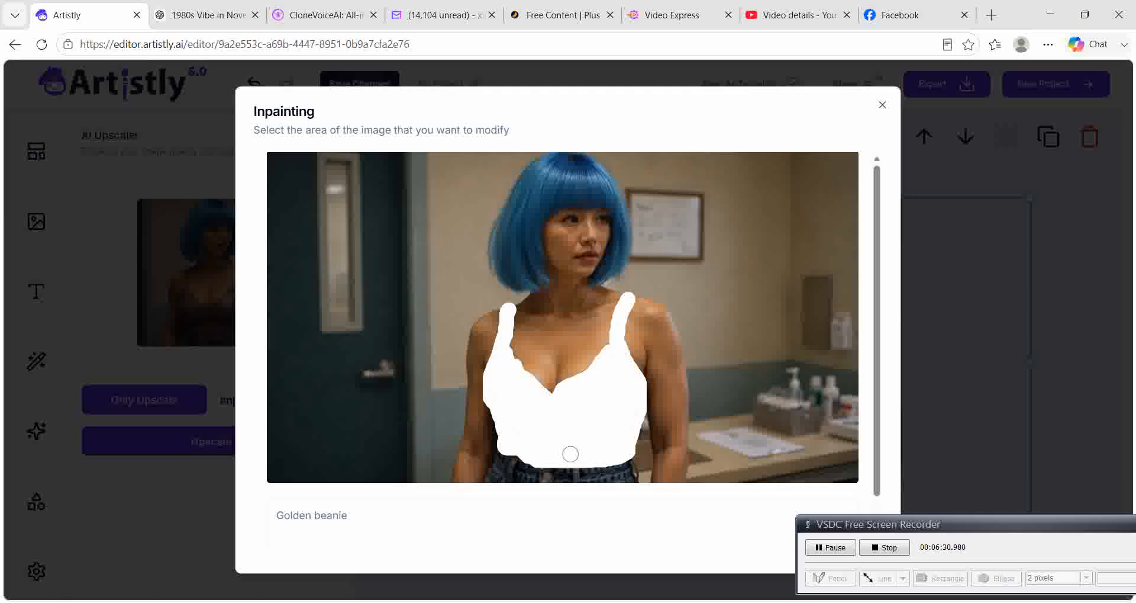
Enter the inpainting prompt "Make the color red and white checkered pattern."
{"action": "left_click", "coordinate": [459, 504]}
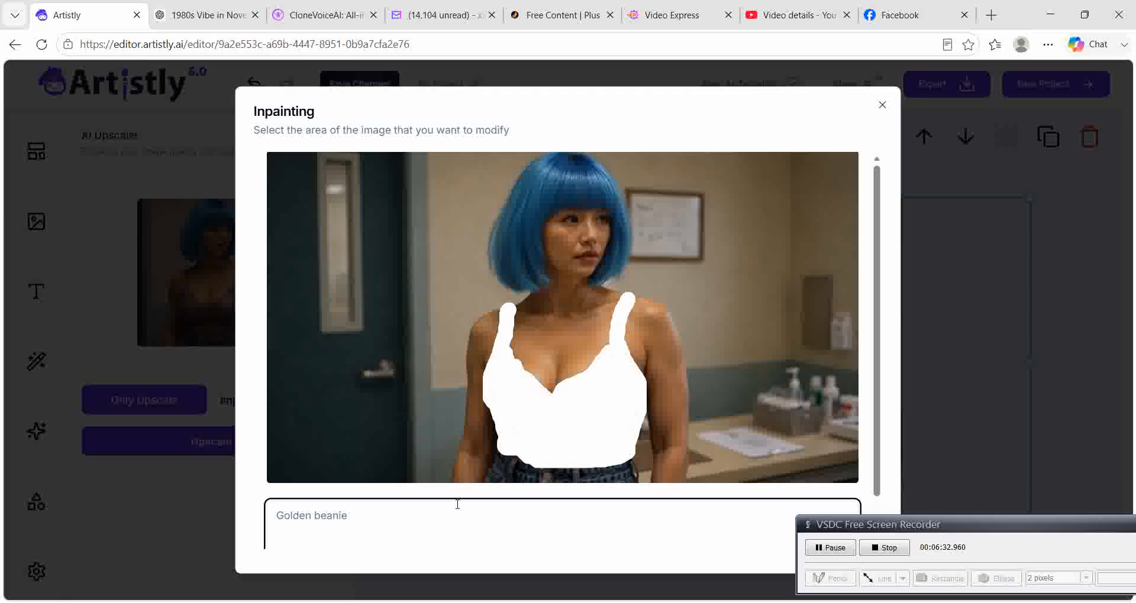
{"action": "type", "text": "Make th ecolor red and who"}
{"action": "key", "text": "BackSpace"}
{"action": "key", "text": "BackSpace"}
{"action": "key", "text": "BackSpace"}
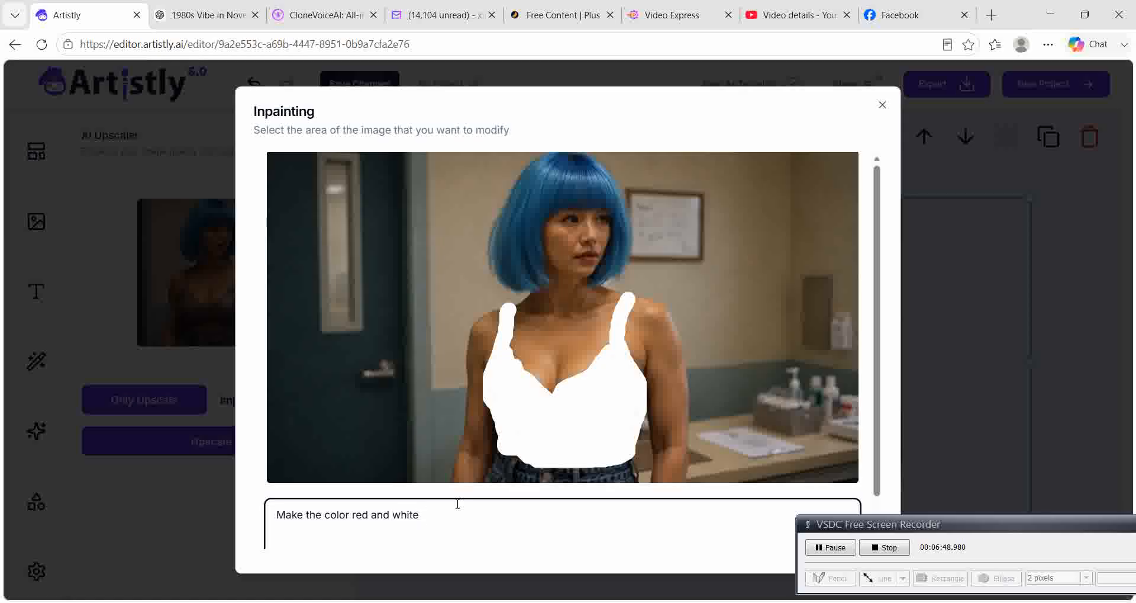
{"action": "type", "text": "erd"}
{"action": "key", "text": "BackSpace"}
{"action": "key", "text": "BackSpace"}
{"action": "key", "text": "BackSpace"}
{"action": "key", "text": "BackSpace"}
{"action": "key", "text": "BackSpace"}
{"action": "key", "text": "BackSpace"}
{"action": "type", "text": "checkered pattern."}
{"action": "left_click_drag", "start_coordinate": [952, 521], "coordinate": [374, 562]}
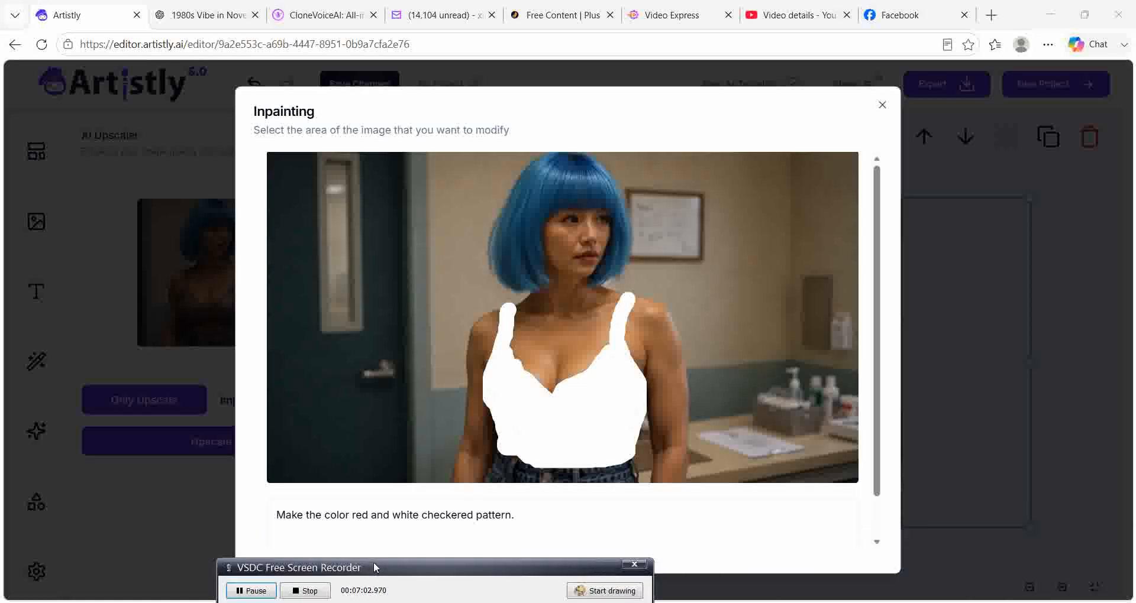
Change "checkered" to "checker board" in the inpainting prompt
{"action": "left_click", "coordinate": [472, 514]}
{"action": "key", "text": "BackSpace"}
{"action": "key", "text": "BackSpace"}
{"action": "key", "text": "BackSpace"}
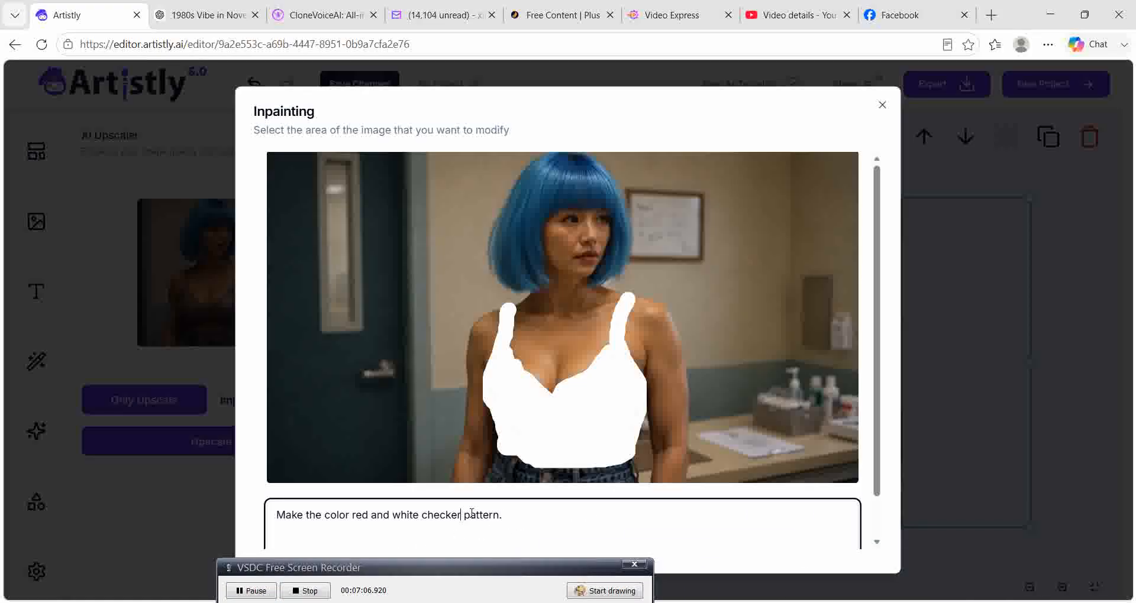
{"action": "type", "text": "r board"}
{"action": "mouse_move", "coordinate": [512, 574]}
{"action": "left_mouse_down"}
{"action": "mouse_move", "coordinate": [467, 545]}
{"action": "mouse_move", "coordinate": [481, 558]}
{"action": "left_mouse_up"}
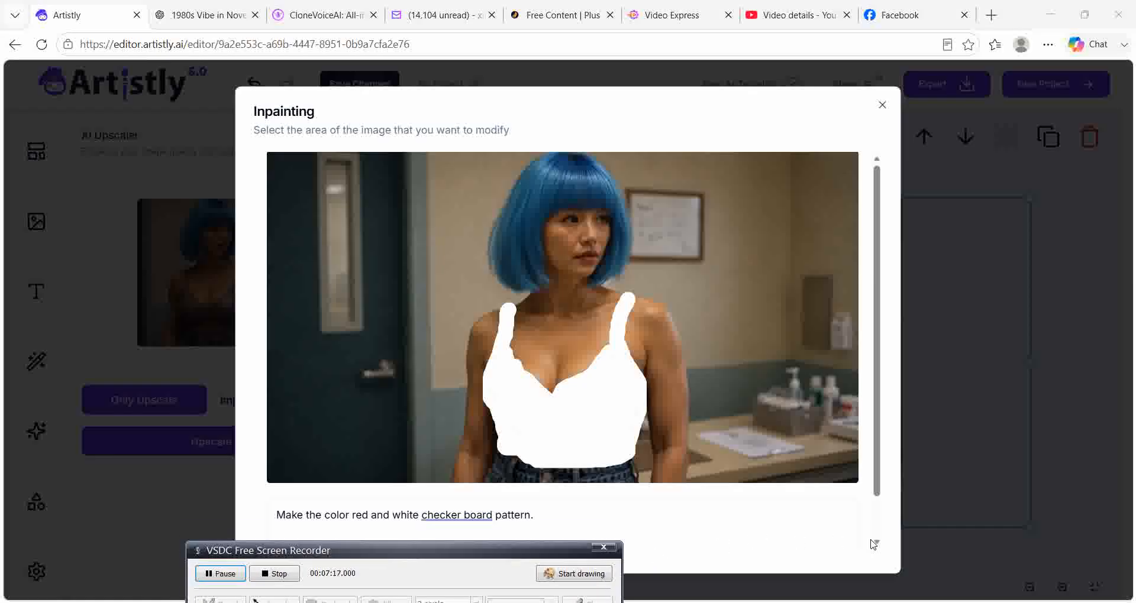
Generate the inpainting for the red and white checker board top and apply the result to the canvas
{"action": "left_click_drag", "start_coordinate": [567, 553], "coordinate": [440, 560]}
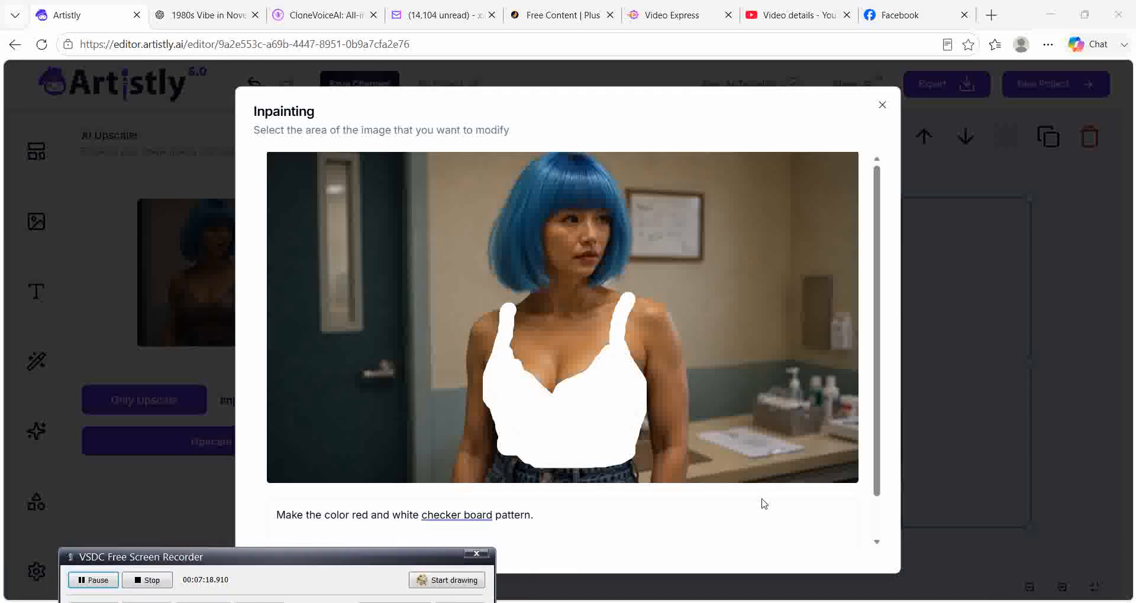
{"action": "scroll", "coordinate": [723, 467], "scroll_direction": "down", "scroll_amount": 1}
{"action": "left_click", "coordinate": [601, 535]}
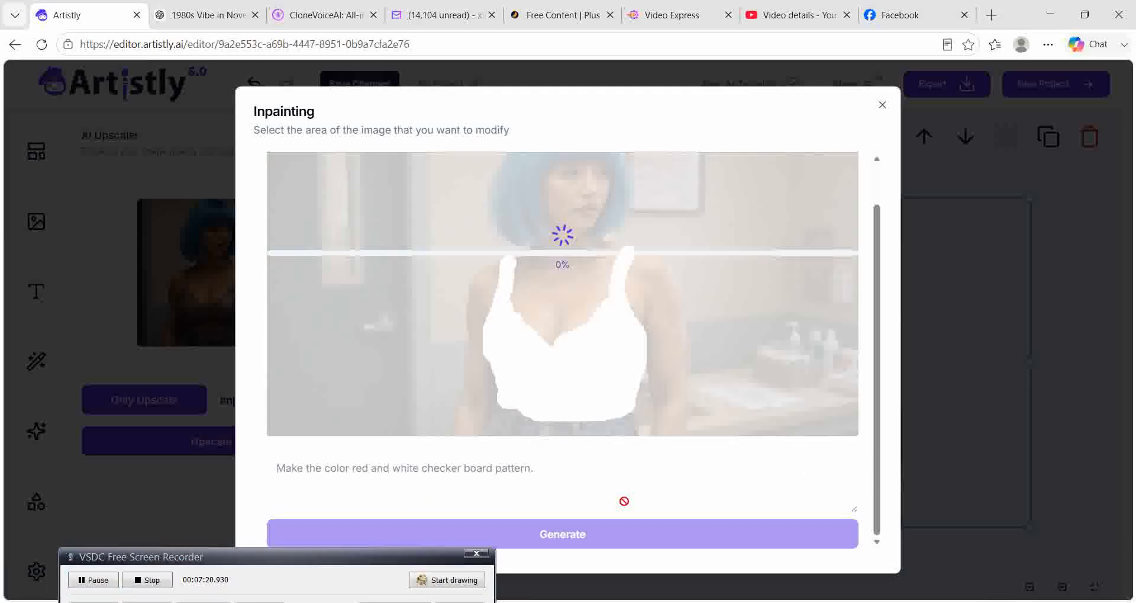
{"action": "scroll", "coordinate": [645, 459], "scroll_direction": "up", "scroll_amount": 1}
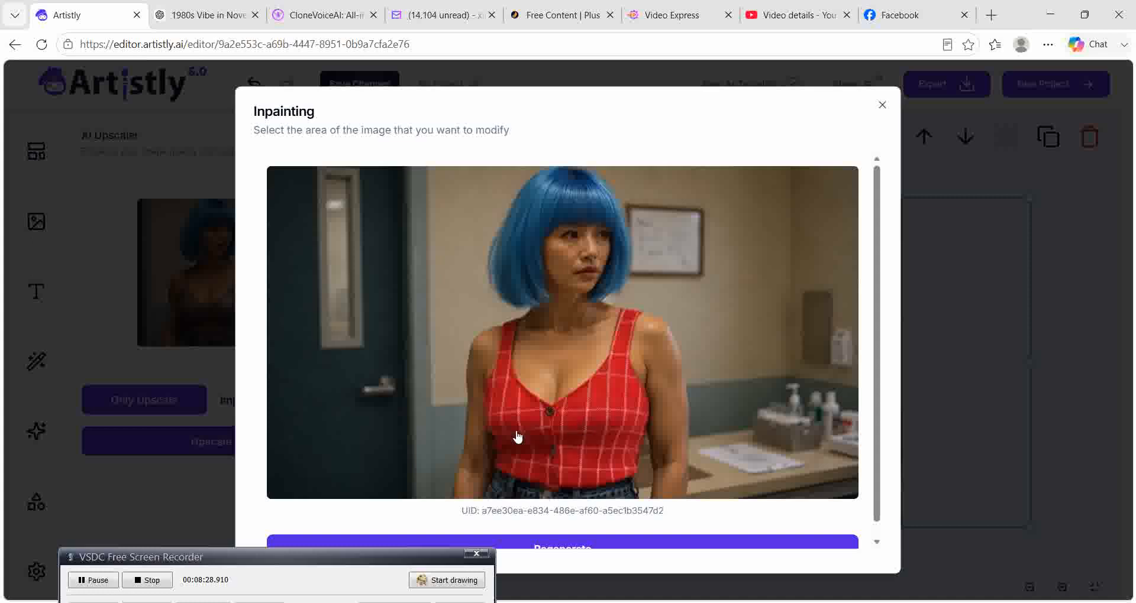
{"action": "scroll", "coordinate": [663, 443], "scroll_direction": "down", "scroll_amount": 1}
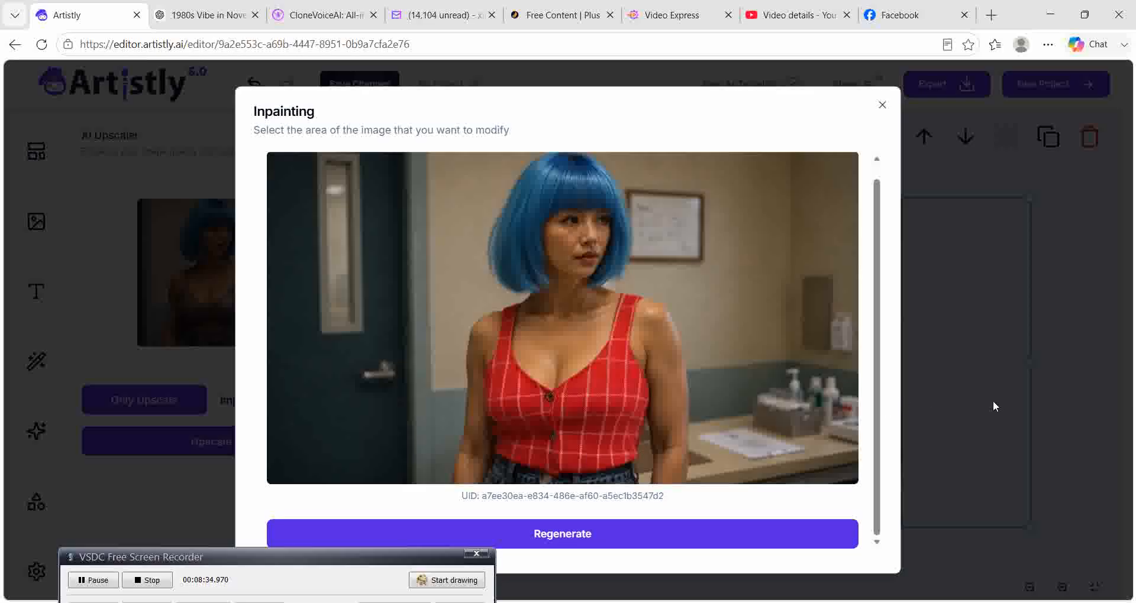
{"action": "left_click", "coordinate": [968, 407]}
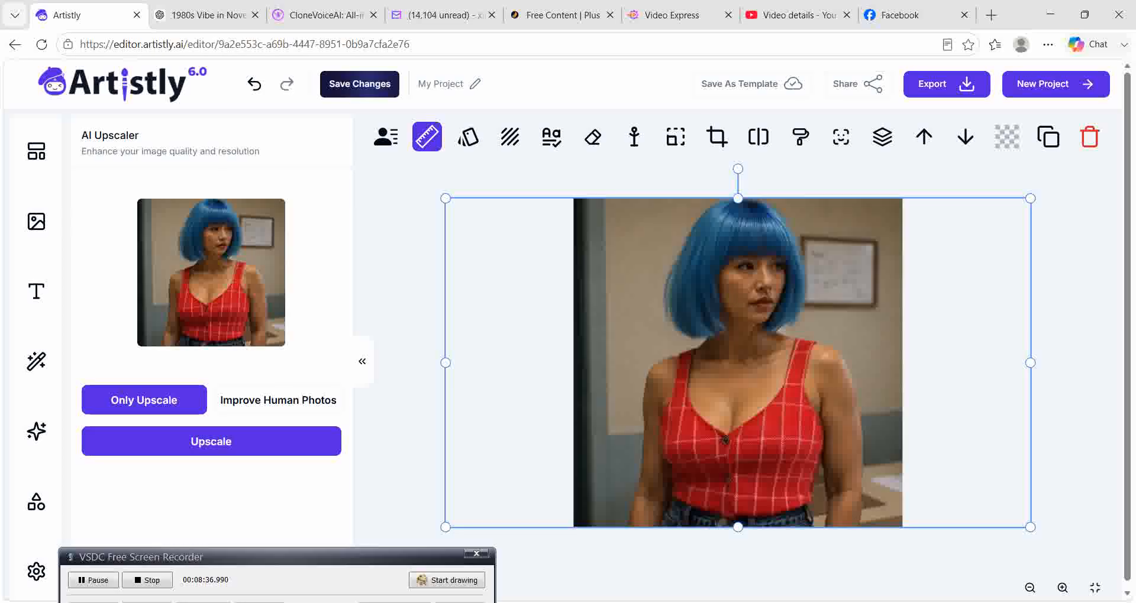
Start Inpainting on the edited image and mask the woman's lips
{"action": "left_click", "coordinate": [800, 136]}
{"action": "scroll", "coordinate": [563, 262], "scroll_direction": "down", "scroll_amount": 1}
{"action": "scroll", "coordinate": [563, 278], "scroll_direction": "up", "scroll_amount": 1}
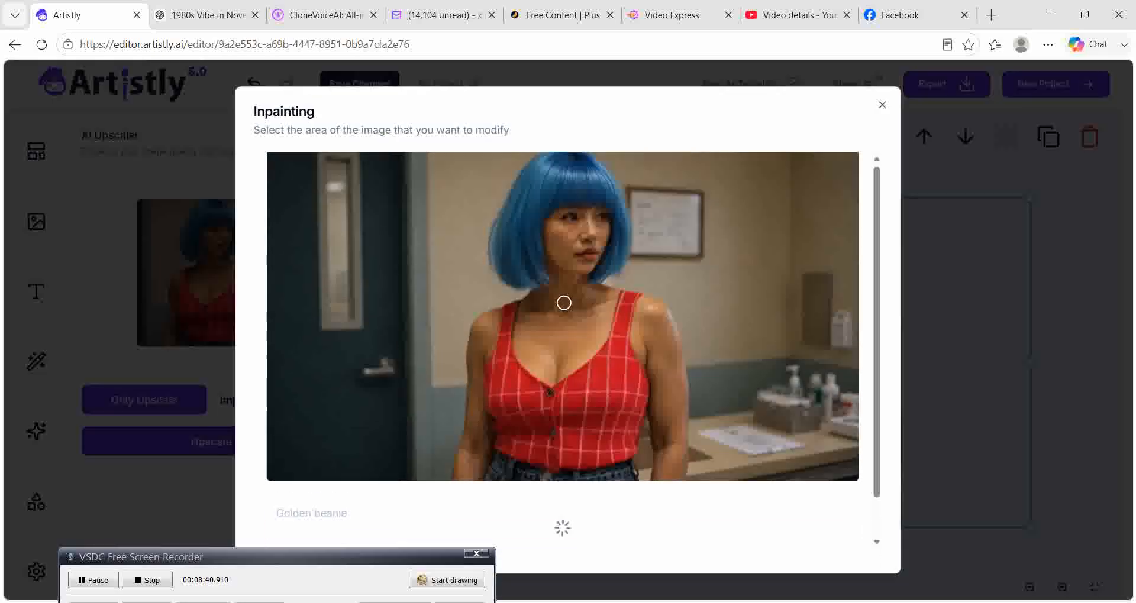
{"action": "left_click_drag", "start_coordinate": [580, 258], "coordinate": [592, 257]}
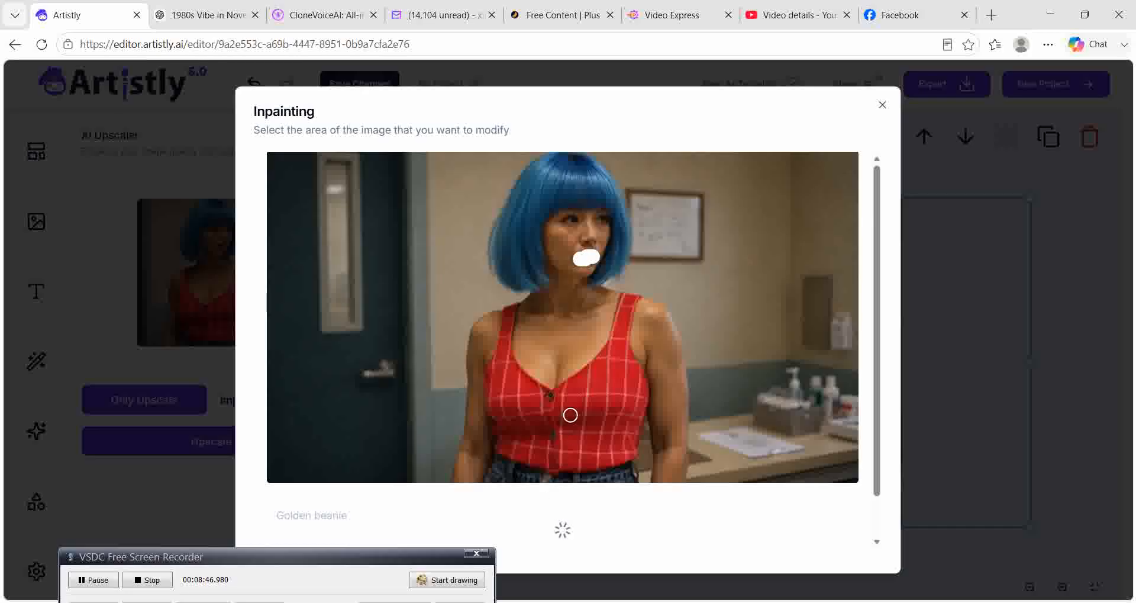
Enter the inpainting prompt "Make lipstick color fire engine red." and generate the image
{"action": "scroll", "coordinate": [568, 418], "scroll_direction": "down", "scroll_amount": 1}
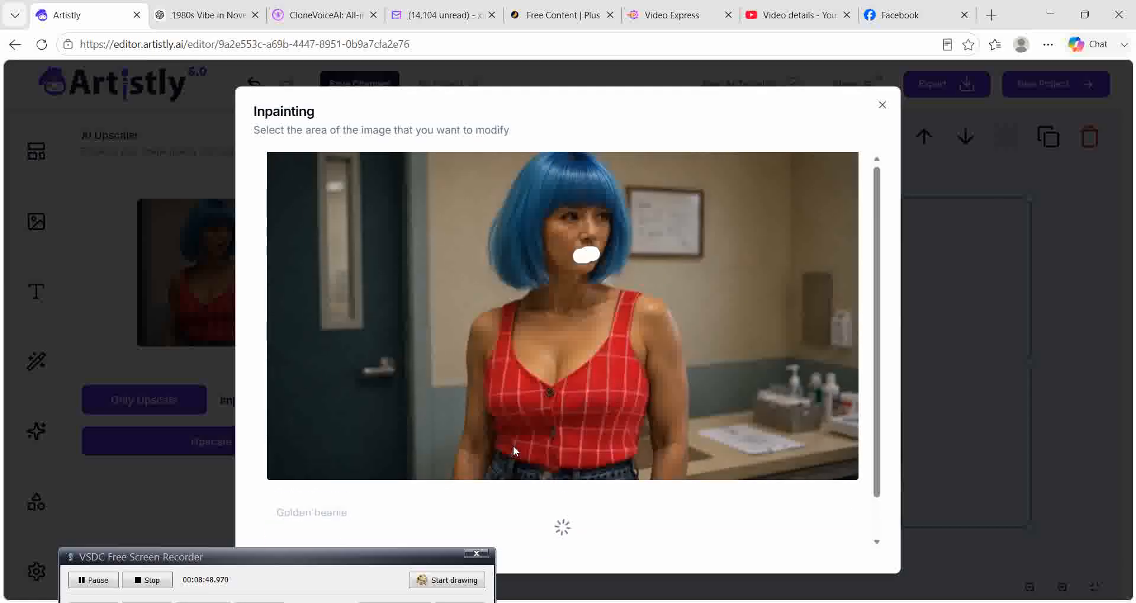
{"action": "left_click", "coordinate": [389, 475]}
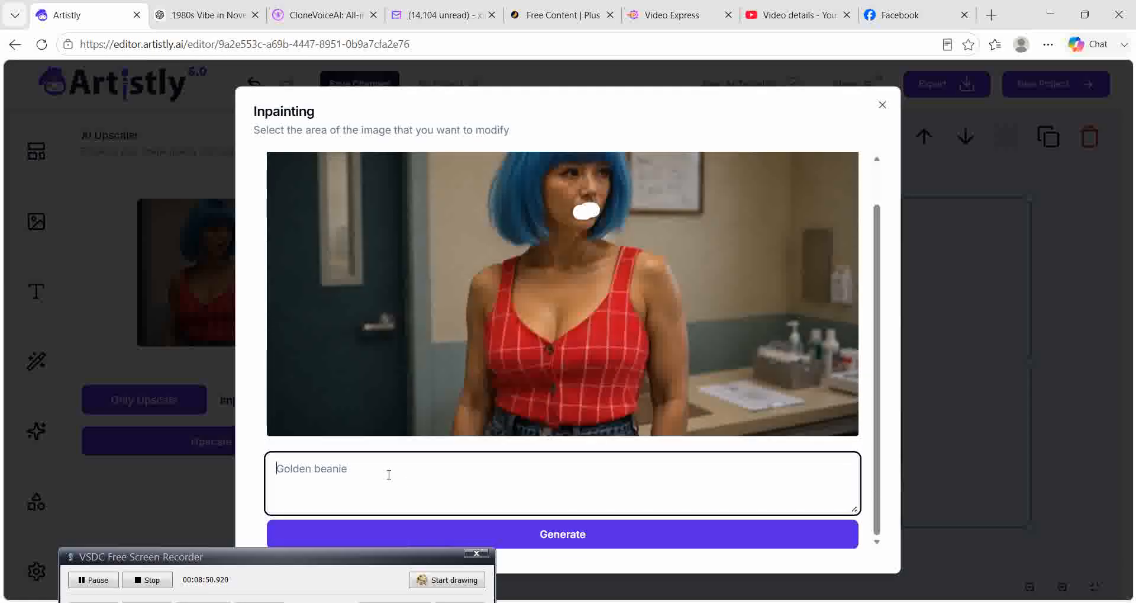
{"action": "type", "text": "Make "}
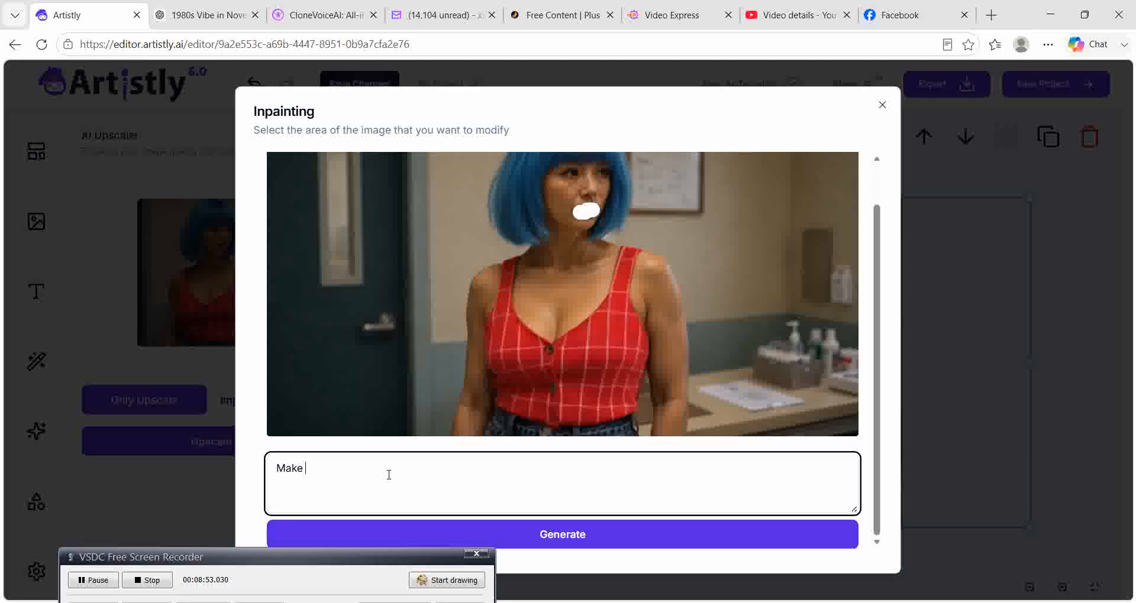
{"action": "type", "text": "lipstick color fire engine red."}
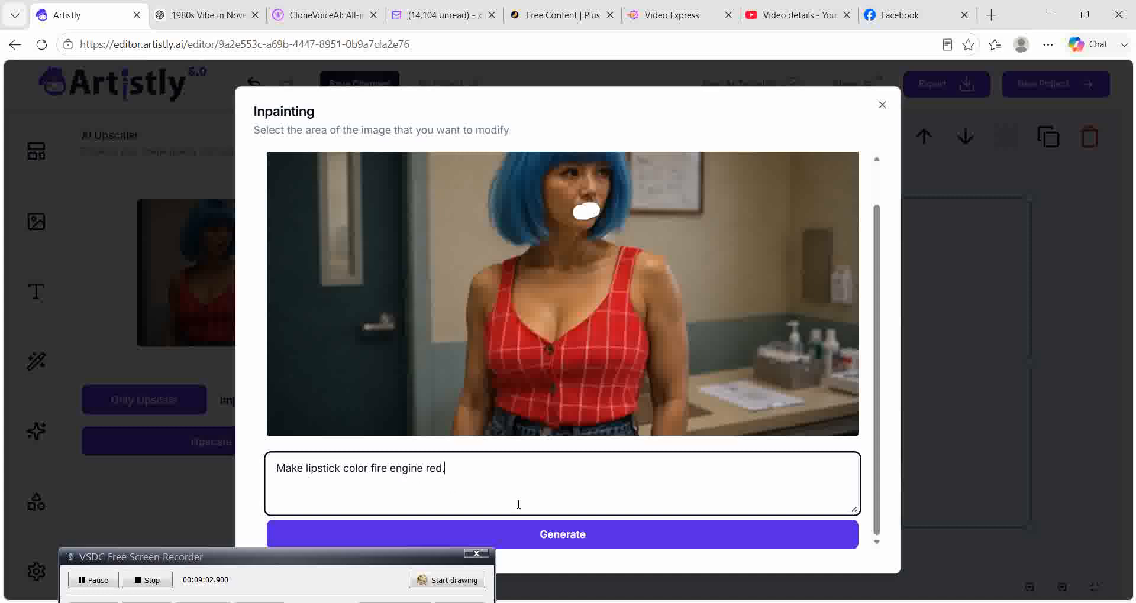
{"action": "left_click", "coordinate": [562, 537]}
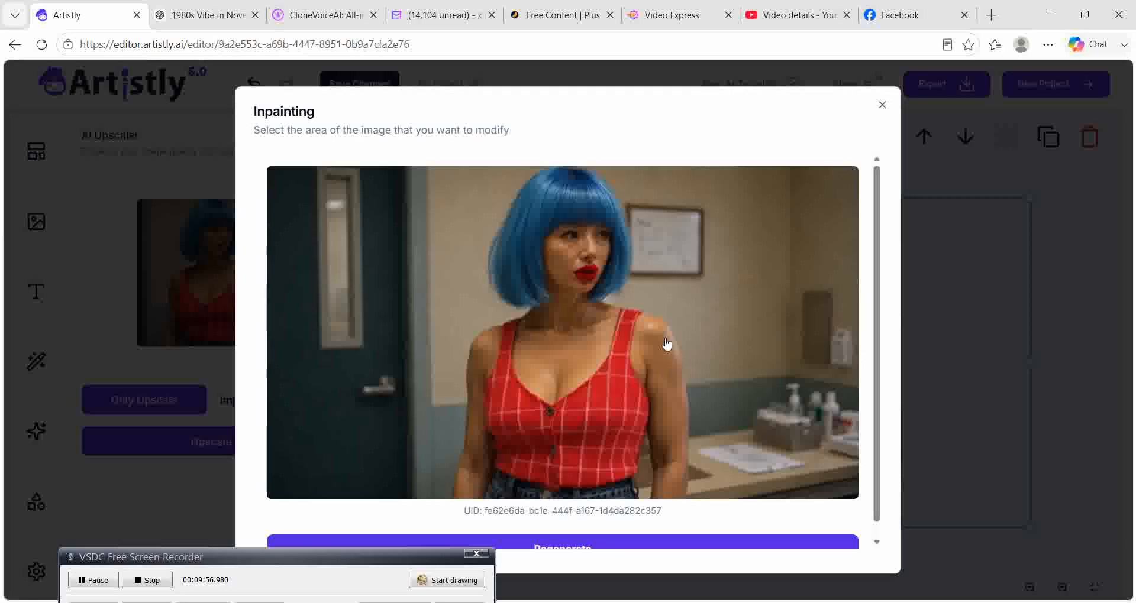
Apply the generated red-lipstick image to the canvas and export the project as a PNG file
{"action": "left_click", "coordinate": [758, 312]}
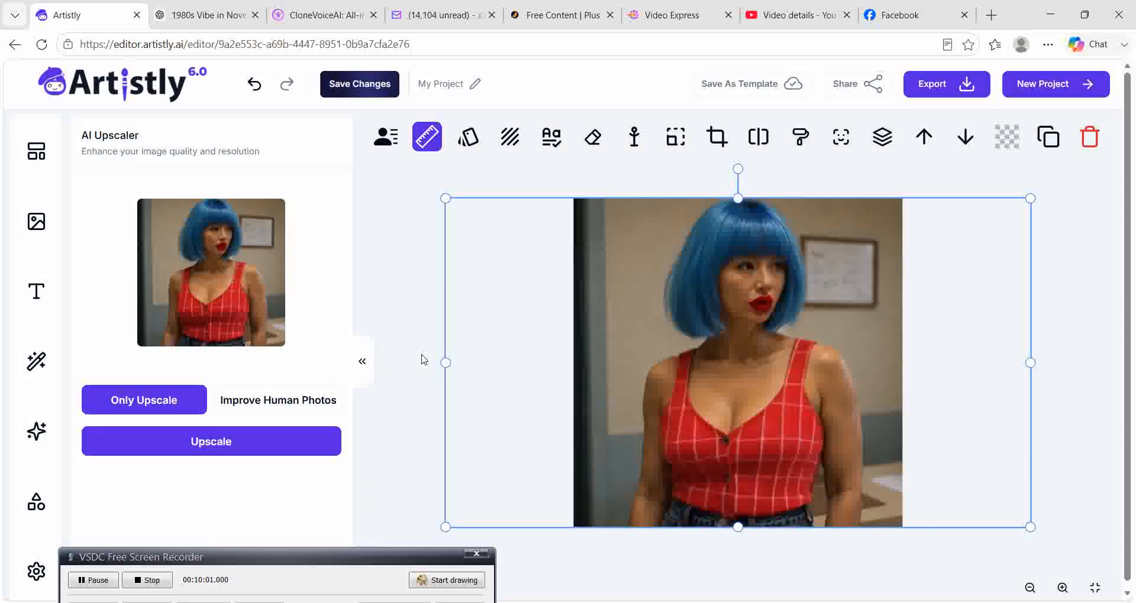
{"action": "left_click", "coordinate": [940, 90]}
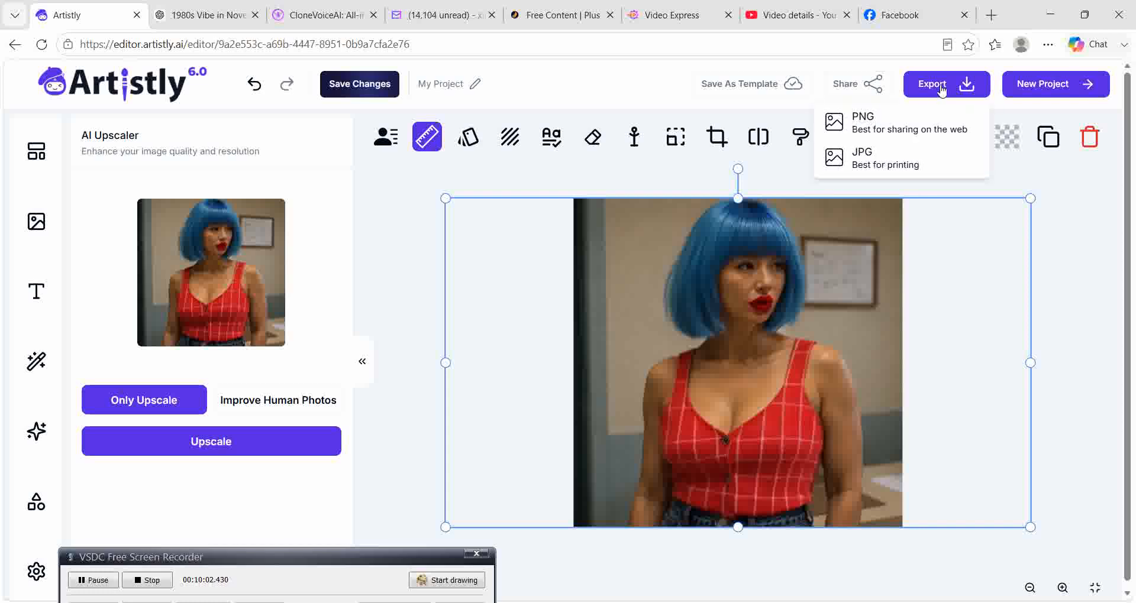
{"action": "left_click", "coordinate": [918, 130]}
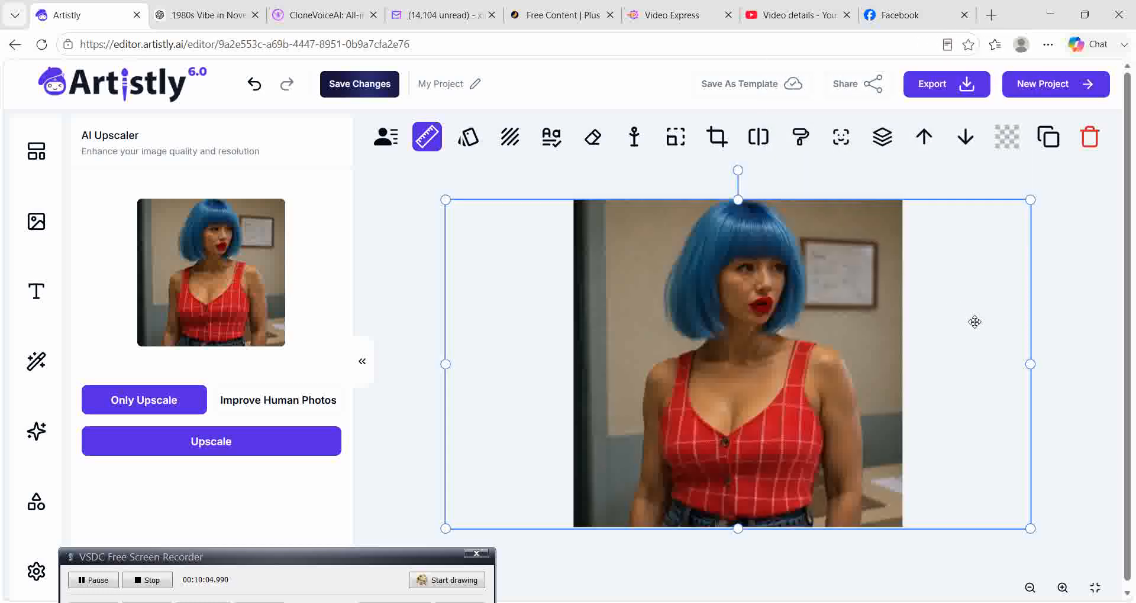
Put the original image of the dark-haired woman in the metallic top on the canvas from the project images
{"action": "left_click", "coordinate": [47, 165]}
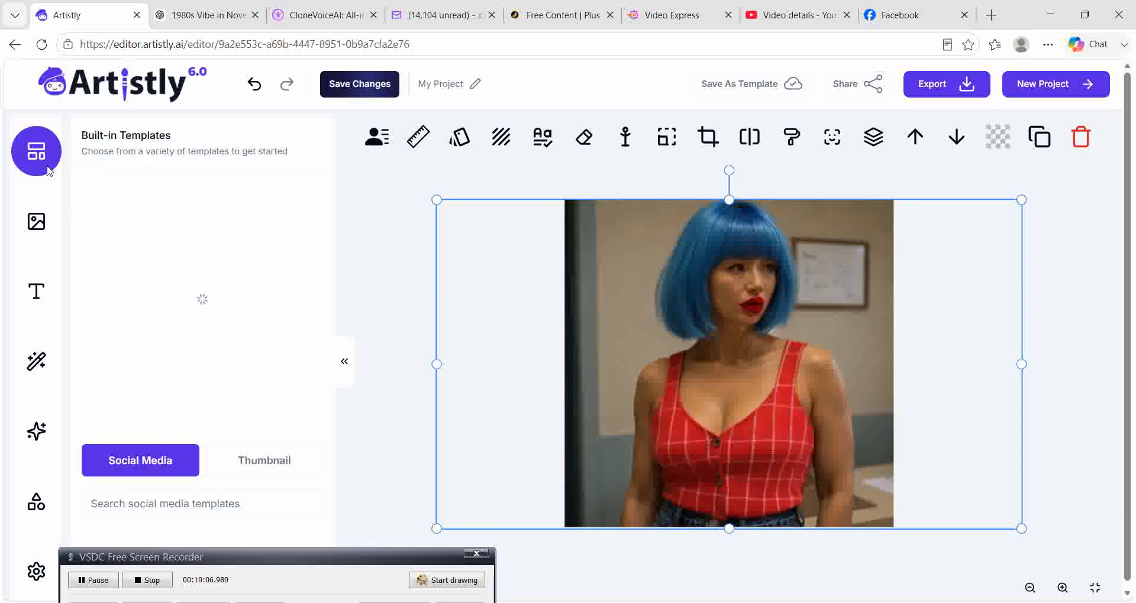
{"action": "left_click", "coordinate": [36, 222]}
{"action": "mouse_move", "coordinate": [165, 248]}
{"action": "scroll", "coordinate": [194, 263], "scroll_direction": "down", "scroll_amount": 2}
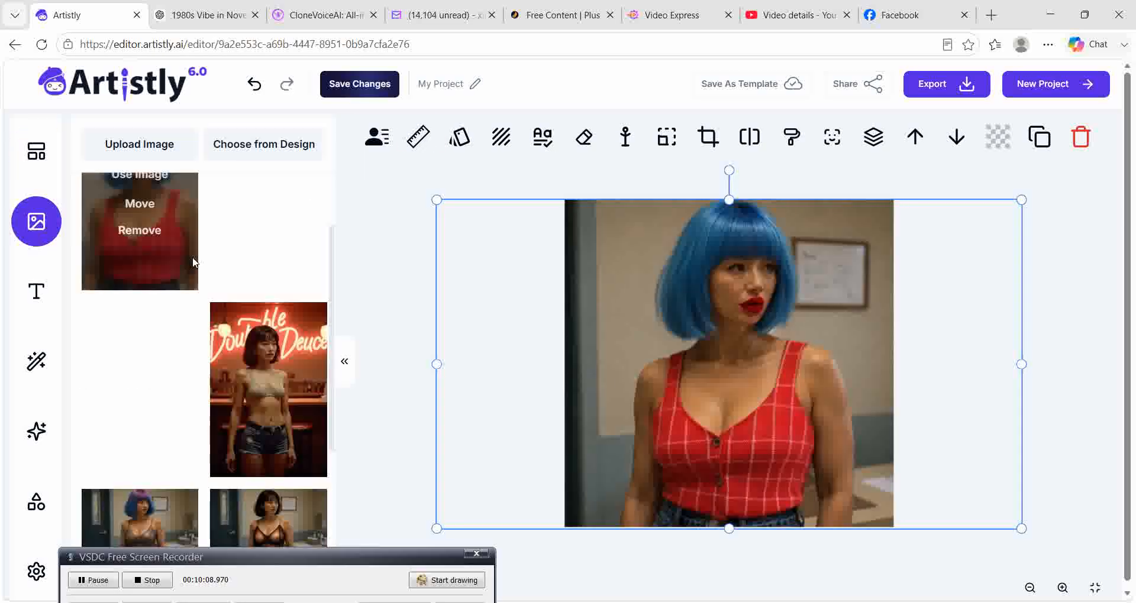
{"action": "scroll", "coordinate": [195, 262], "scroll_direction": "down", "scroll_amount": 5}
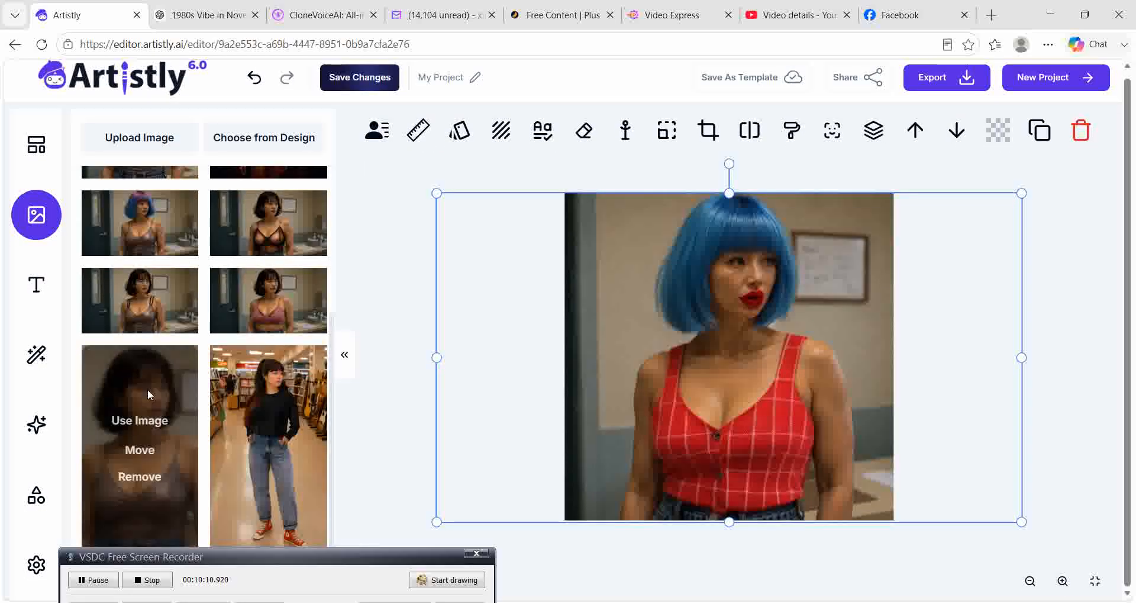
{"action": "left_click", "coordinate": [150, 421]}
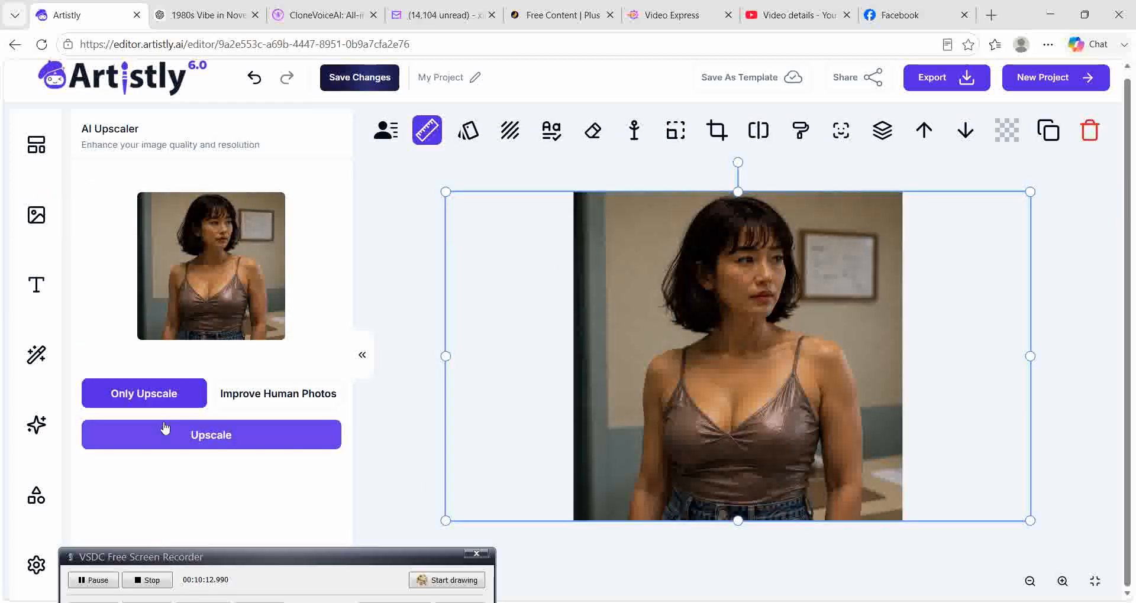
Put the image with blue hair, red checkered top and red lipstick back on the canvas from the project images
{"action": "left_click", "coordinate": [36, 217]}
{"action": "left_click", "coordinate": [151, 243]}
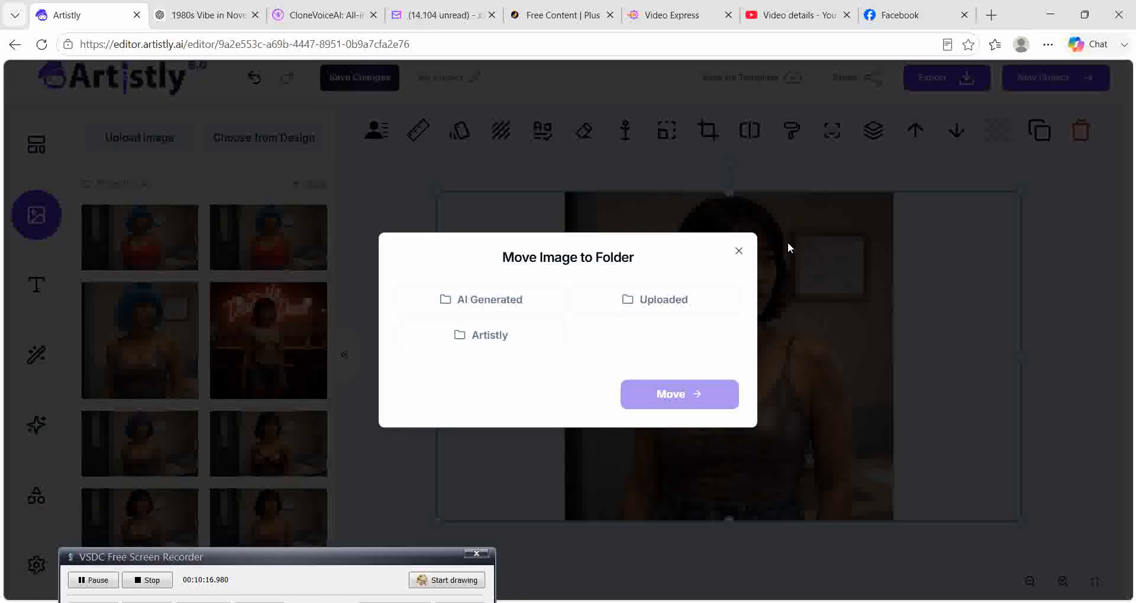
{"action": "left_click", "coordinate": [741, 252]}
{"action": "mouse_move", "coordinate": [158, 226]}
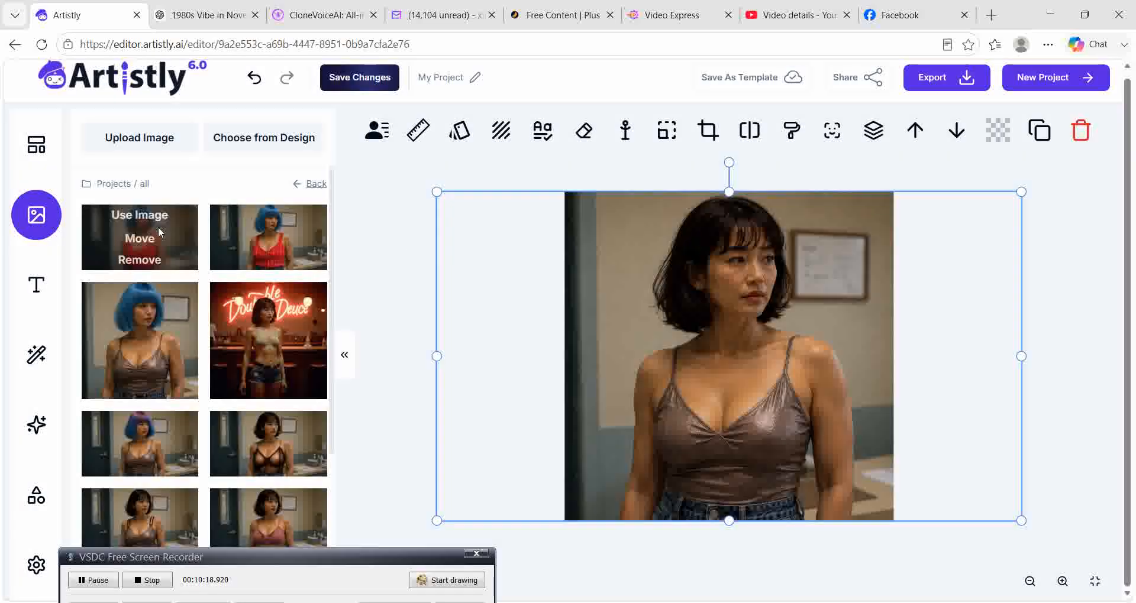
{"action": "left_click", "coordinate": [140, 215]}
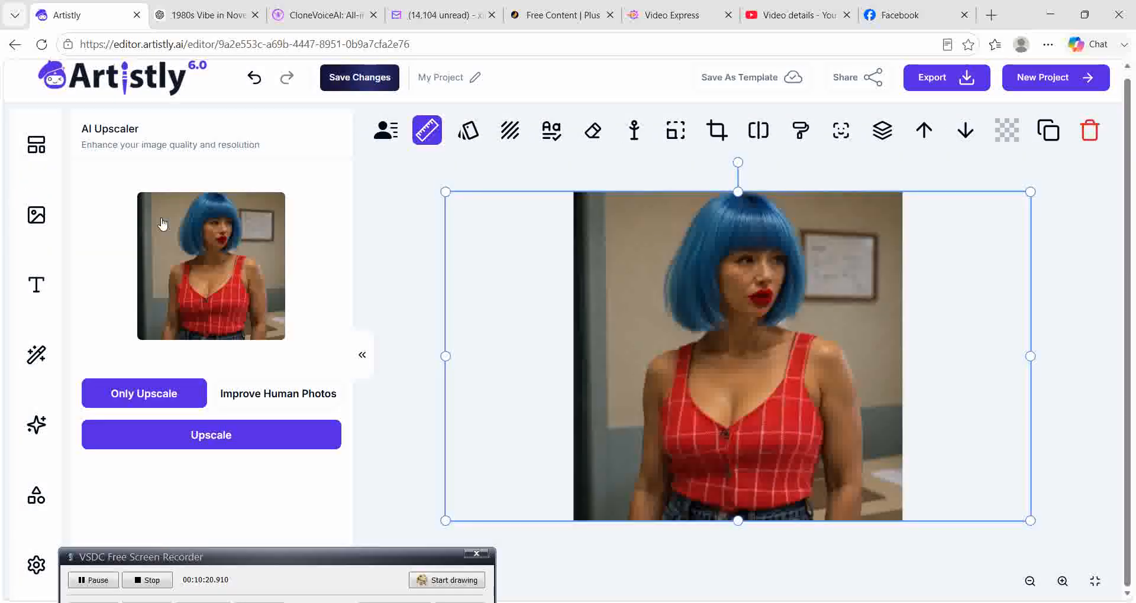